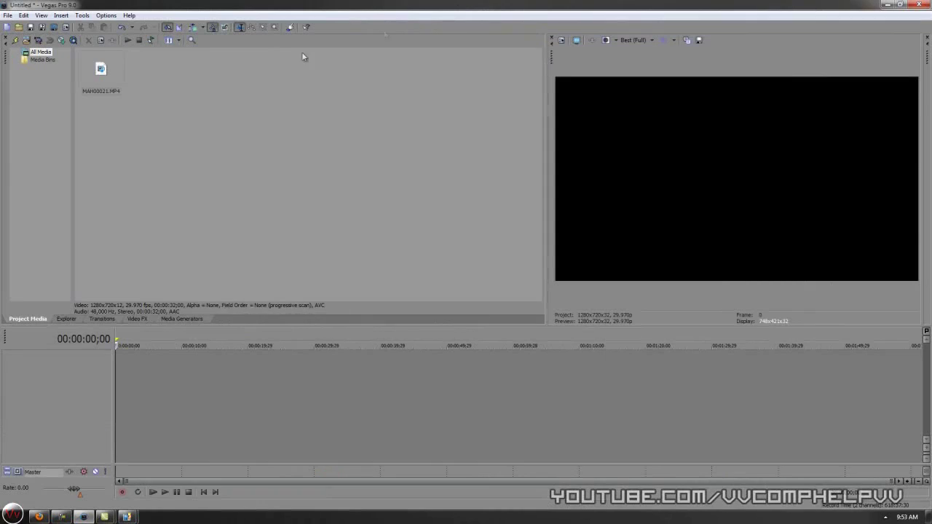
Step: Place MAH00021.MP4 at the start of the timeline and move the playhead to the pose at 00:00:04;29
{"action": "left_click_drag", "start_coordinate": [101, 68], "coordinate": [127, 364]}
{"action": "left_click", "coordinate": [165, 492]}
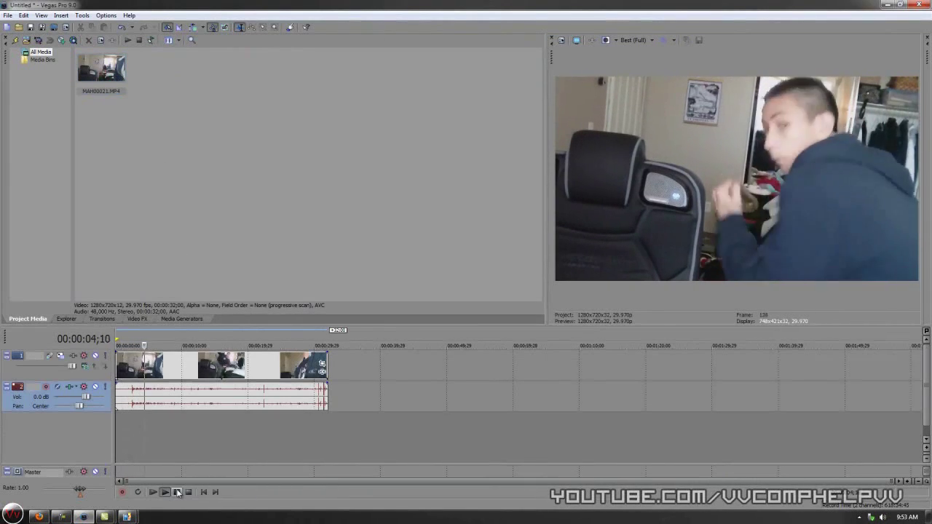
{"action": "key", "text": "Left"}
{"action": "key", "text": "Left"}
{"action": "key", "text": "Left"}
{"action": "key", "text": "Left"}
{"action": "key", "text": "Left"}
{"action": "key", "text": "Left"}
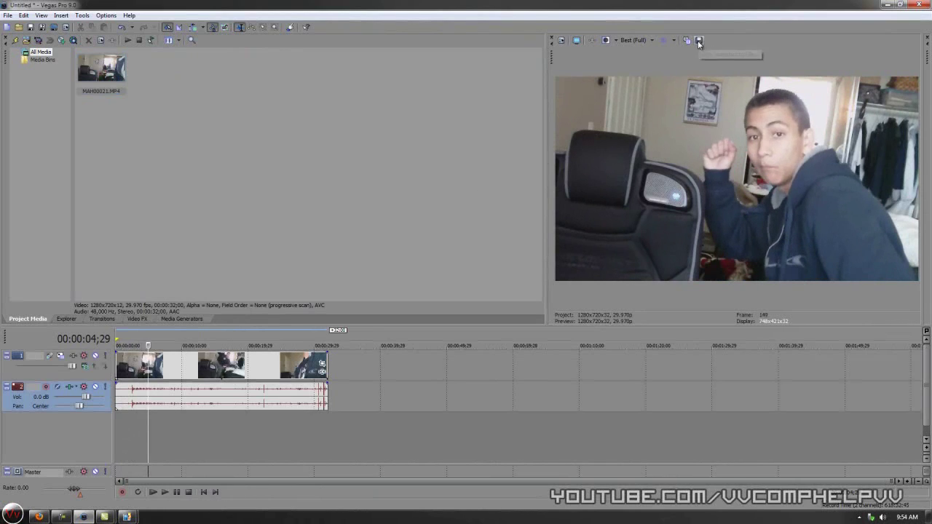
Step: Split the clip at the playhead and save the frame to the Desktop as a JPEG snapshot named FREEZE FRAME 1
{"action": "left_click", "coordinate": [699, 41]}
{"action": "type", "text": "FREEZE F"}
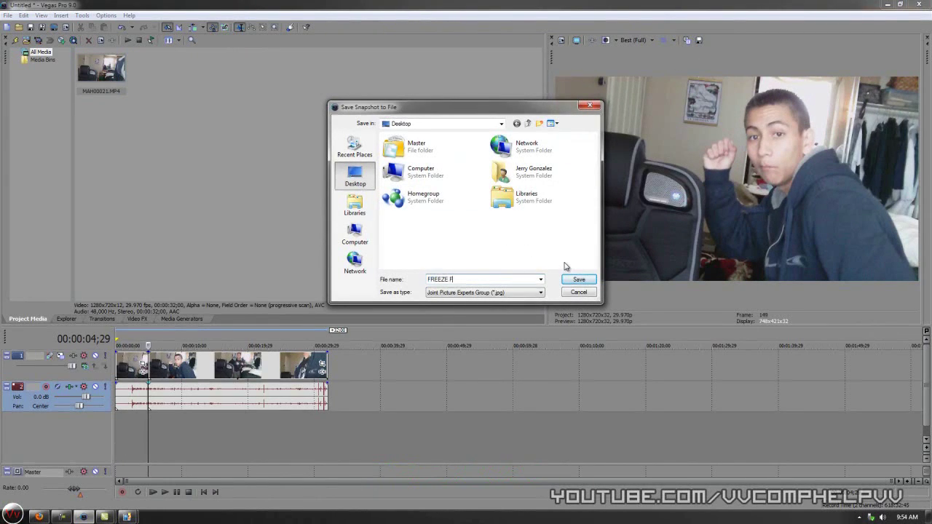
{"action": "type", "text": "RAME 1"}
{"action": "left_click", "coordinate": [579, 280]}
Step: Split the clip at 00:00:08;29 and save that frame as a snapshot named freeze frame 2
{"action": "left_click", "coordinate": [176, 493]}
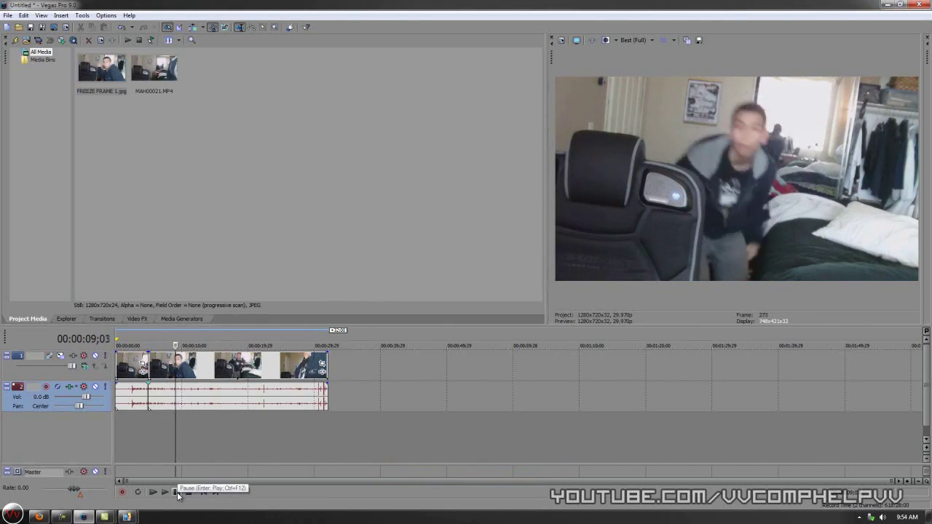
{"action": "left_click", "coordinate": [177, 492]}
{"action": "left_click", "coordinate": [699, 41]}
{"action": "key", "text": "Caps_Lock"}
{"action": "type", "text": "freeze "}
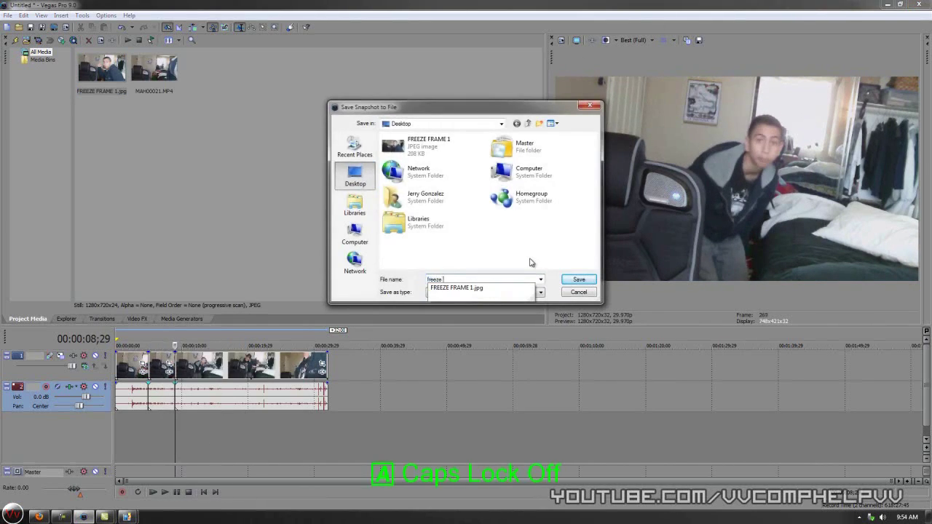
{"action": "type", "text": "frame 2"}
{"action": "key", "text": "Return"}
Step: Split the clip at 00:00:12;03 and save that frame as a snapshot named FREEZE FRAME 3
{"action": "key", "text": "space"}
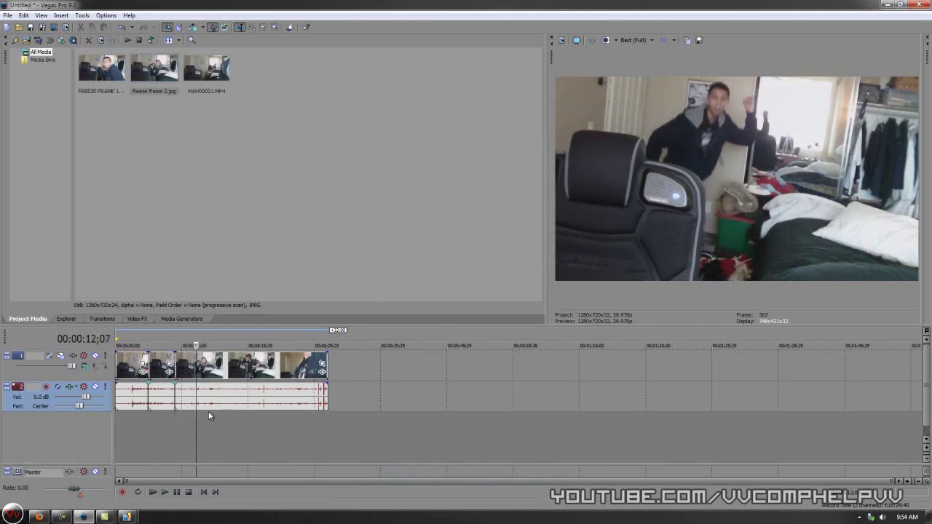
{"action": "key", "text": "space"}
{"action": "left_click", "coordinate": [699, 40]}
{"action": "type", "text": "FREEZE FRAME 3"}
{"action": "key", "text": "Return"}
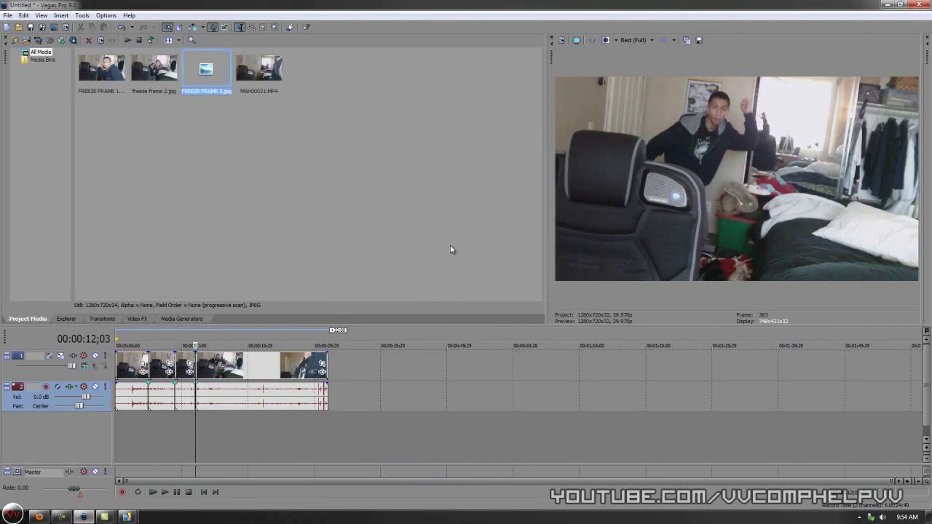
{"action": "key", "text": "space"}
{"action": "key", "text": "Delete"}
{"action": "left_click", "coordinate": [198, 364]}
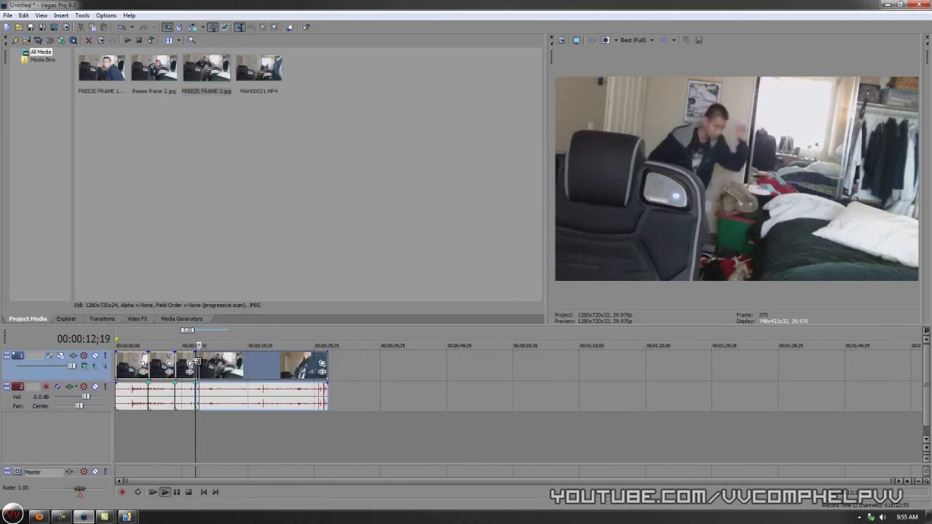
{"action": "key", "text": "Delete"}
{"action": "key", "text": "ctrl+z"}
Step: Split the clip at the mid-air jump at 00:00:14;15 and save that frame as a snapshot named 4
{"action": "left_click_drag", "start_coordinate": [220, 363], "coordinate": [213, 362]}
{"action": "key", "text": "Right"}
{"action": "key", "text": "Right"}
{"action": "key", "text": "Right"}
{"action": "key", "text": "Right"}
{"action": "key", "text": "Right"}
{"action": "key", "text": "Right"}
{"action": "key", "text": "Right"}
{"action": "key", "text": "Right"}
{"action": "key", "text": "Right"}
{"action": "key", "text": "Right"}
{"action": "key", "text": "Right"}
{"action": "key", "text": "Right"}
{"action": "key", "text": "Right"}
{"action": "key", "text": "Right"}
{"action": "key", "text": "Right"}
{"action": "key", "text": "Right"}
{"action": "key", "text": "Right"}
{"action": "key", "text": "Right"}
{"action": "key", "text": "Right"}
{"action": "key", "text": "Right"}
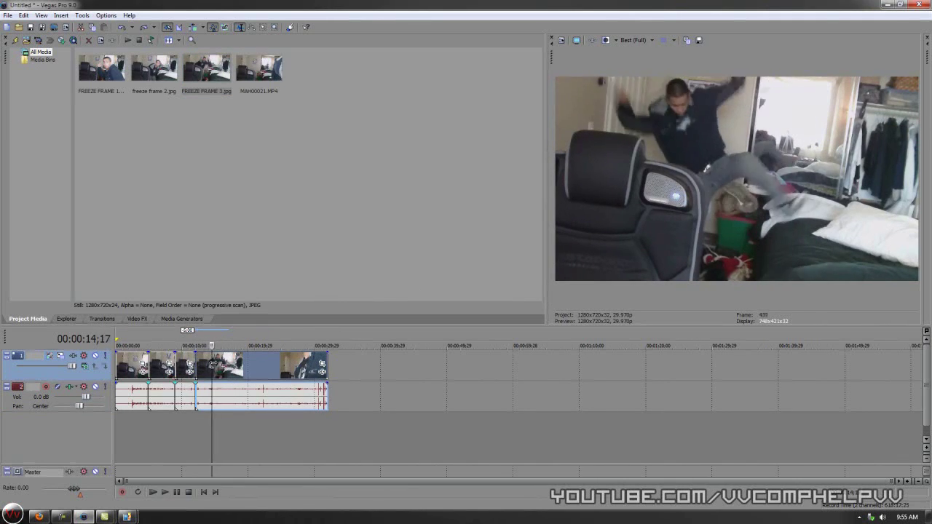
{"action": "key", "text": "Left"}
{"action": "key", "text": "s"}
{"action": "left_click", "coordinate": [699, 41]}
{"action": "type", "text": "4"}
{"action": "key", "text": "Return"}
Step: Split the clip at the open-arms pose at 00:00:17;08 and save that frame as a snapshot named 5
{"action": "key", "text": "space"}
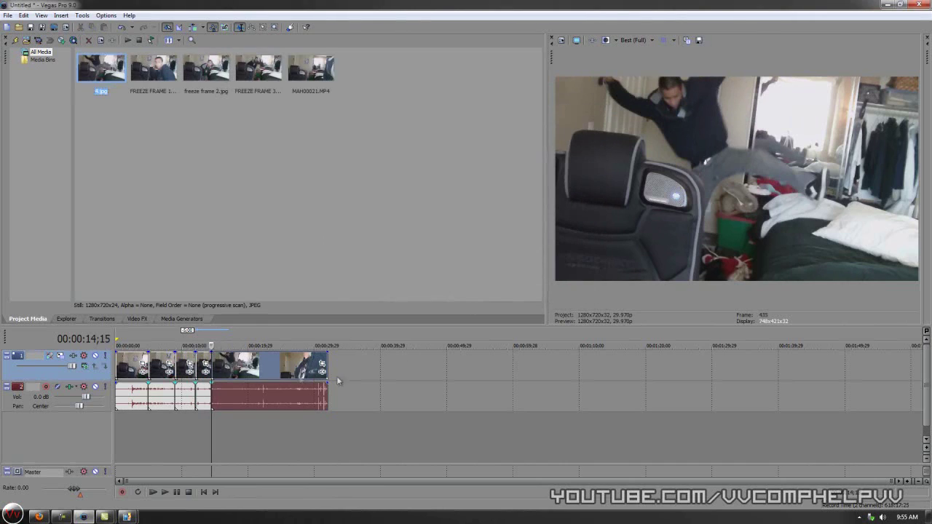
{"action": "key", "text": "s"}
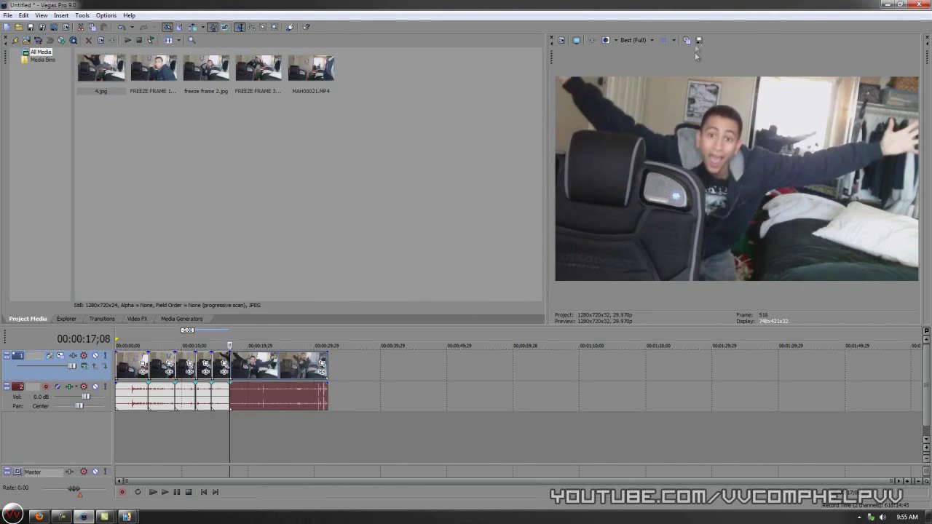
{"action": "left_click", "coordinate": [699, 41]}
{"action": "type", "text": "5"}
{"action": "key", "text": "Return"}
Step: Find the next pose at 00:00:25;23, split the clip there and save that frame as a snapshot named 6
{"action": "left_click", "coordinate": [232, 361]}
{"action": "key", "text": "space"}
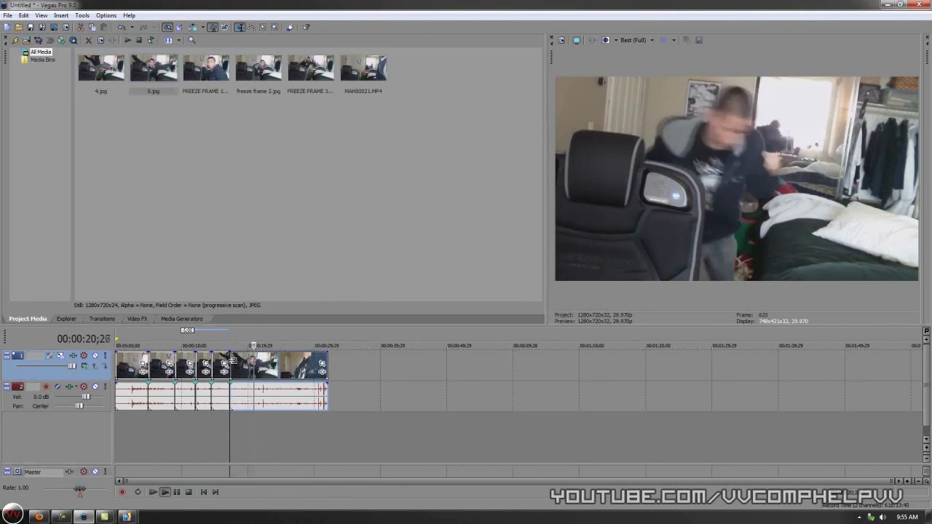
{"action": "key", "text": "space"}
{"action": "key", "text": "space"}
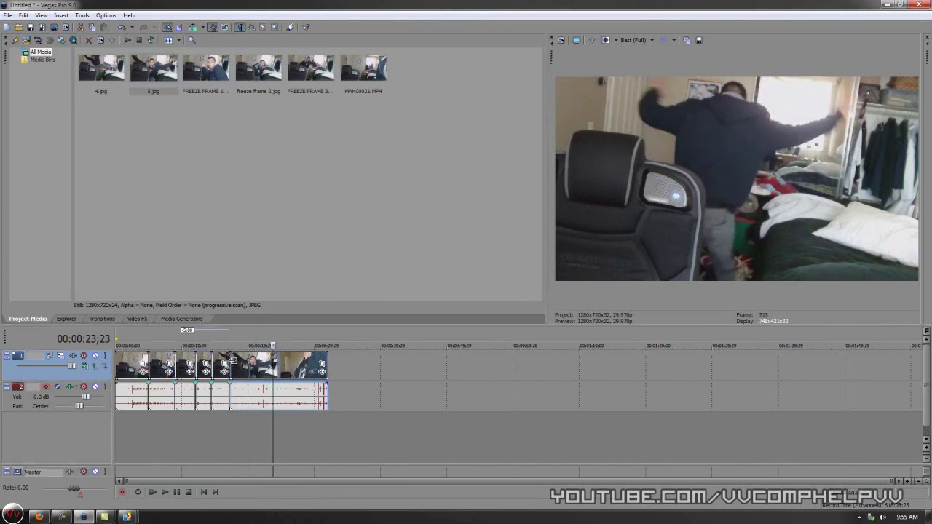
{"action": "key", "text": "Return"}
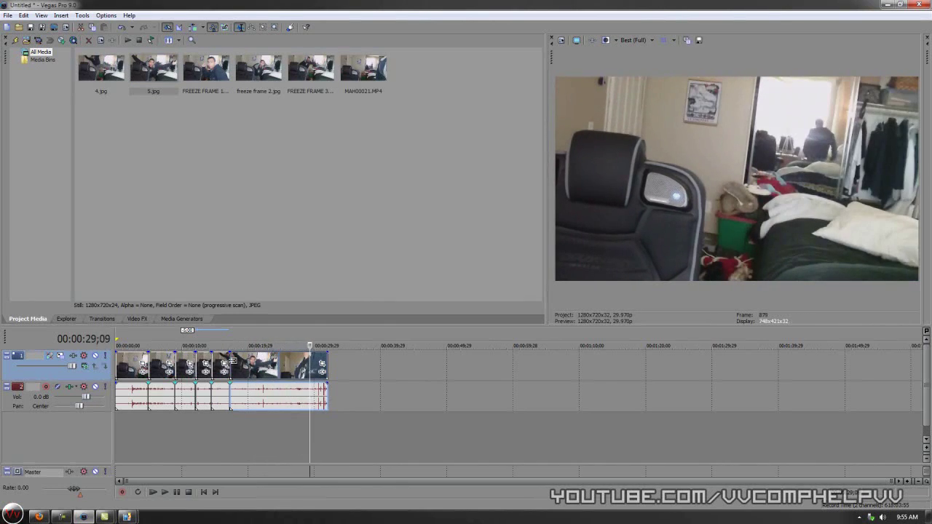
{"action": "left_click", "coordinate": [264, 371]}
{"action": "key", "text": "Return"}
{"action": "key", "text": "Return"}
{"action": "key", "text": "Right"}
{"action": "key", "text": "Right"}
{"action": "key", "text": "Right"}
{"action": "key", "text": "Right"}
{"action": "key", "text": "Right"}
{"action": "key", "text": "Right"}
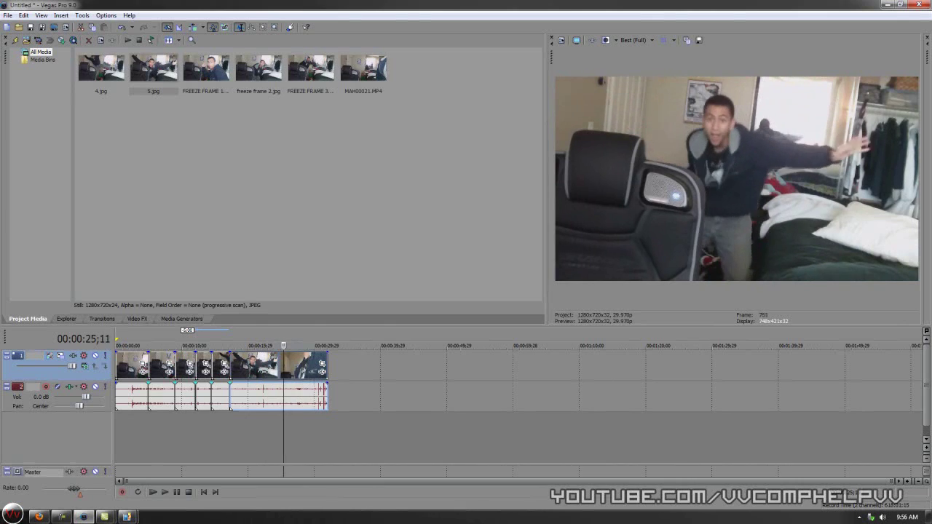
{"action": "key", "text": "Left"}
{"action": "key", "text": "Left"}
{"action": "key", "text": "Left"}
{"action": "key", "text": "Left"}
{"action": "key", "text": "Left"}
{"action": "key", "text": "Left"}
{"action": "key", "text": "Left"}
{"action": "key", "text": "Left"}
{"action": "key", "text": "Left"}
{"action": "key", "text": "Left"}
{"action": "key", "text": "Right"}
{"action": "key", "text": "Right"}
{"action": "key", "text": "Right"}
{"action": "key", "text": "Right"}
{"action": "key", "text": "Right"}
{"action": "key", "text": "Right"}
{"action": "key", "text": "Right"}
{"action": "key", "text": "Right"}
{"action": "key", "text": "Right"}
{"action": "key", "text": "Right"}
{"action": "key", "text": "Right"}
{"action": "key", "text": "Right"}
{"action": "key", "text": "Right"}
{"action": "key", "text": "Right"}
{"action": "key", "text": "Right"}
{"action": "key", "text": "Right"}
{"action": "key", "text": "Right"}
{"action": "key", "text": "Right"}
{"action": "key", "text": "Right"}
{"action": "key", "text": "Right"}
{"action": "key", "text": "Right"}
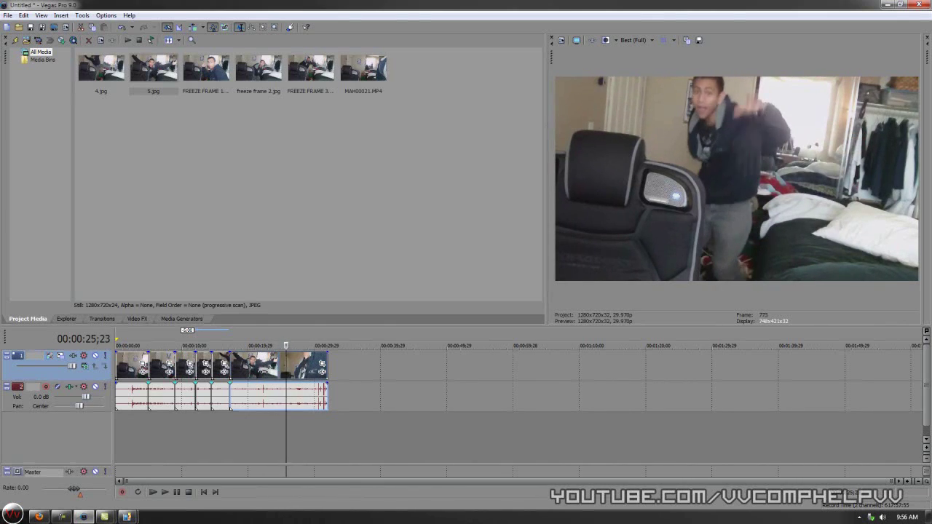
{"action": "key", "text": "Right"}
{"action": "key", "text": "Right"}
{"action": "key", "text": "Left"}
{"action": "key", "text": "Left"}
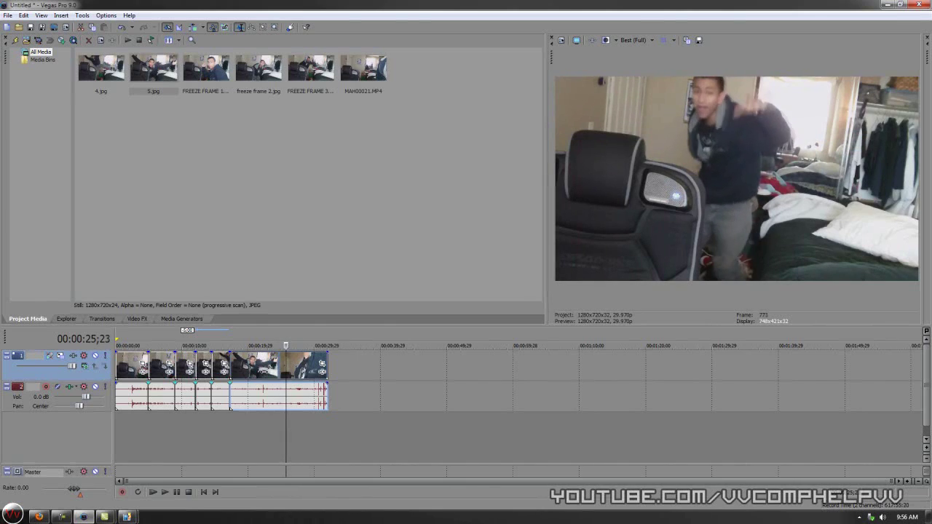
{"action": "key", "text": "s"}
{"action": "left_click", "coordinate": [700, 40]}
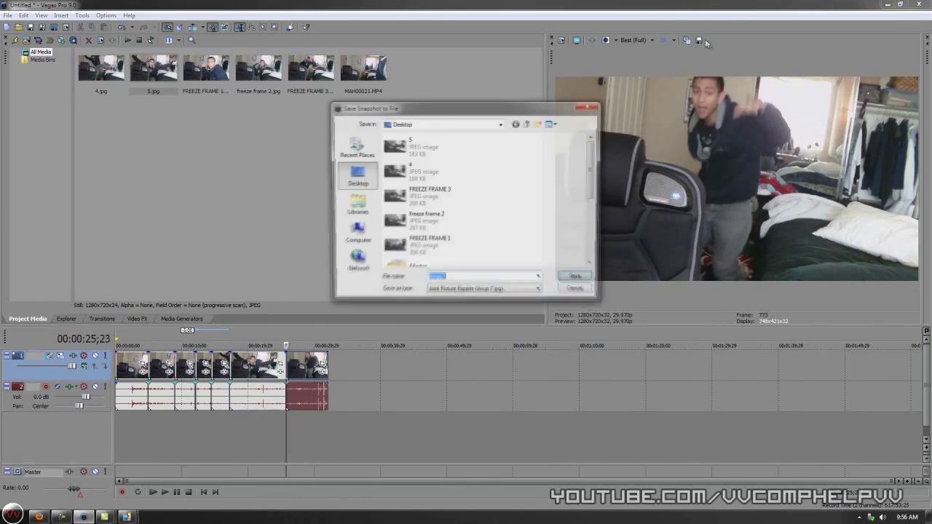
{"action": "type", "text": "6"}
{"action": "key", "text": "Return"}
Step: Split the last clip at the face close-up at 00:00:30;18 and save that frame as a snapshot named 7
{"action": "double_click", "coordinate": [289, 367]}
{"action": "key", "text": "space"}
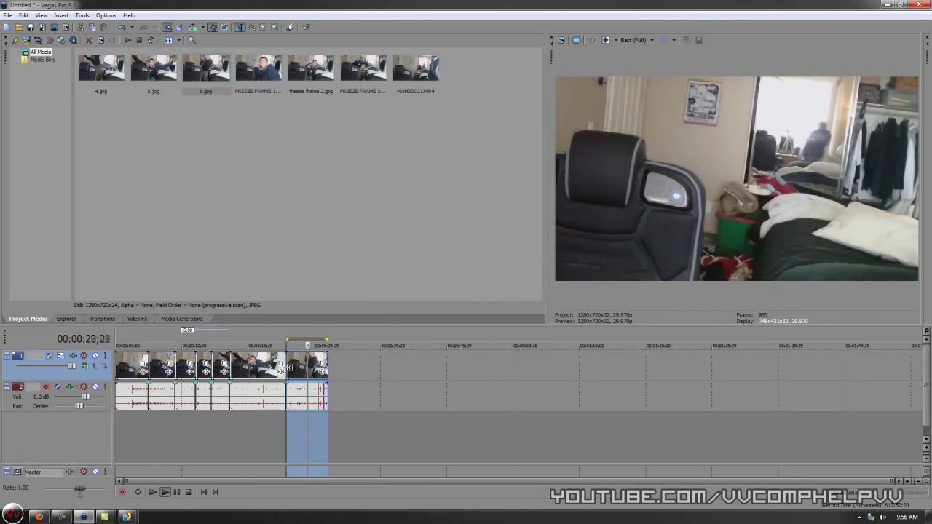
{"action": "key", "text": "Return"}
{"action": "key", "text": "Right"}
{"action": "key", "text": "Right"}
{"action": "key", "text": "Right"}
{"action": "key", "text": "Right"}
{"action": "key", "text": "Right"}
{"action": "key", "text": "Right"}
{"action": "key", "text": "Right"}
{"action": "key", "text": "Right"}
{"action": "left_click", "coordinate": [698, 40]}
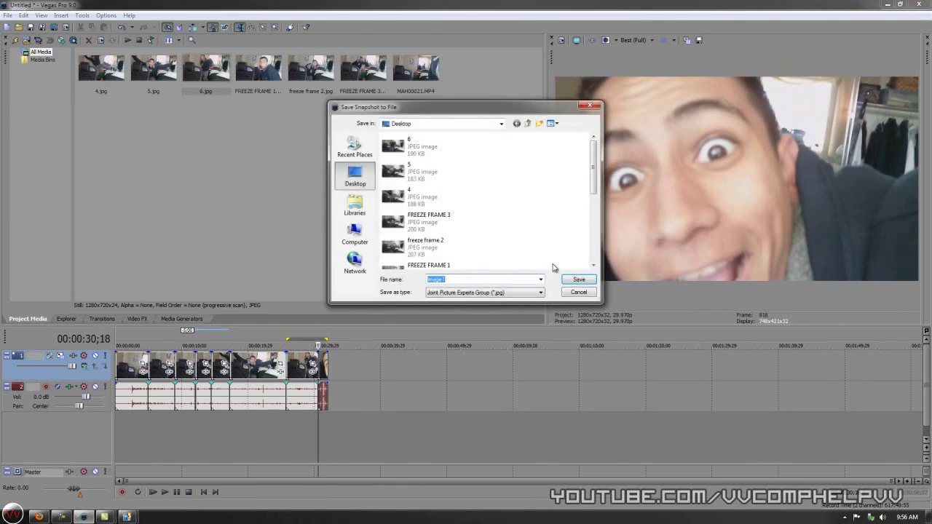
{"action": "key", "text": "Return"}
Step: Switch to Photoshop and open FREEZE FRAME 1.jpg from the Desktop
{"action": "left_click", "coordinate": [116, 430]}
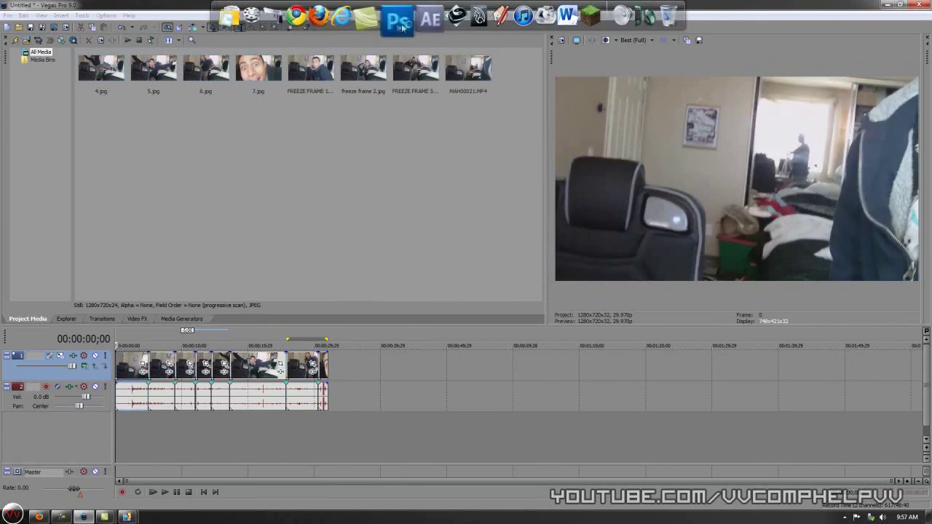
{"action": "left_click", "coordinate": [400, 18]}
{"action": "left_click_drag", "start_coordinate": [531, 9], "coordinate": [627, 30]}
{"action": "left_click_drag", "start_coordinate": [17, 275], "coordinate": [510, 197]}
{"action": "left_click", "coordinate": [774, 30]}
{"action": "scroll", "coordinate": [655, 233], "scroll_direction": "up", "scroll_amount": 13}
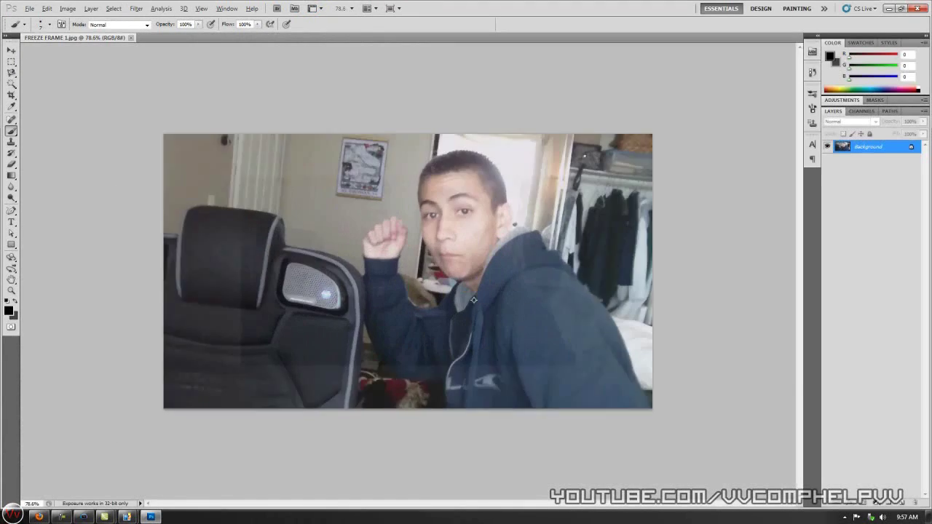
{"action": "scroll", "coordinate": [655, 233], "scroll_direction": "down", "scroll_amount": 1}
{"action": "left_click", "coordinate": [902, 502]}
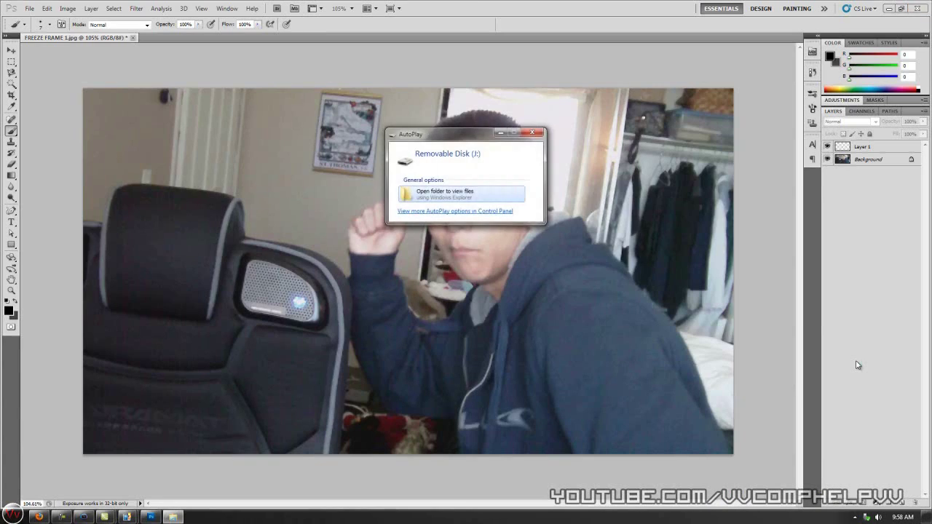
{"action": "key", "text": "p"}
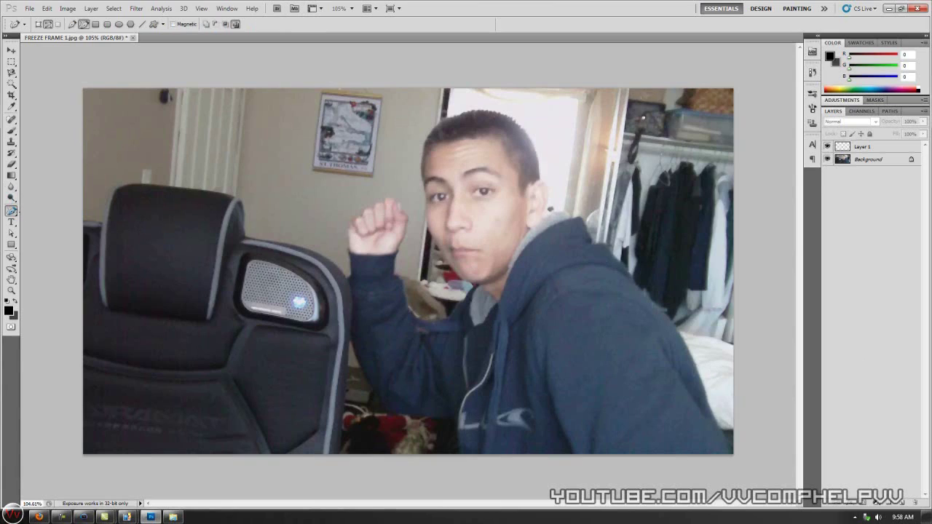
{"action": "left_click", "coordinate": [39, 25]}
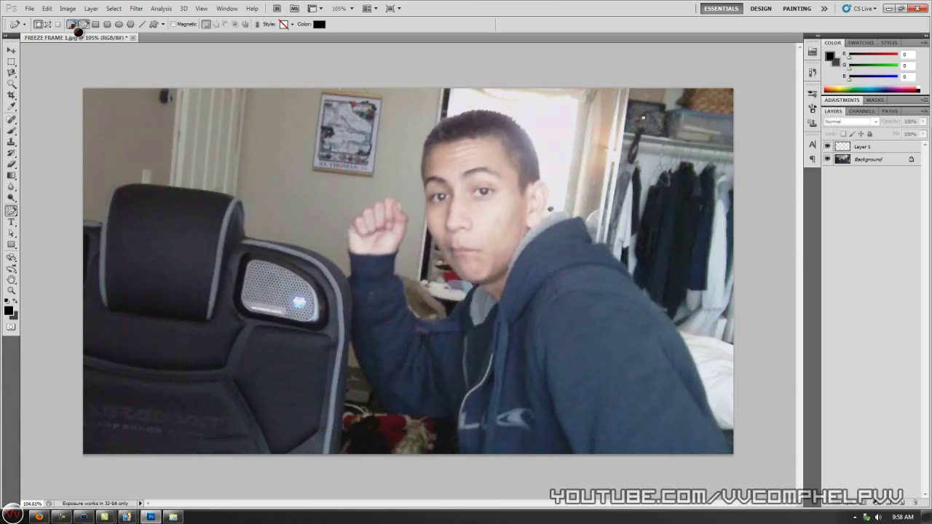
{"action": "left_click", "coordinate": [350, 281]}
{"action": "key", "text": "ctrl+z"}
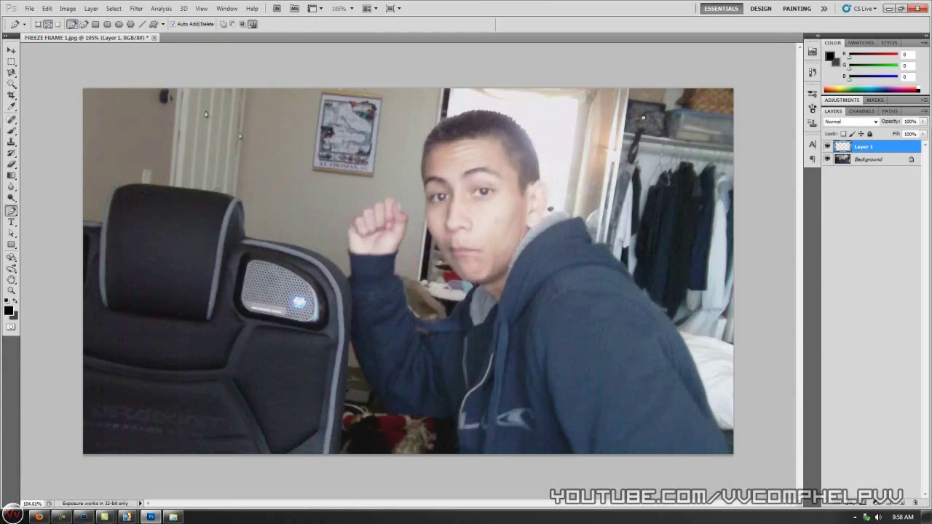
{"action": "key", "text": "Delete"}
{"action": "key", "text": "Delete"}
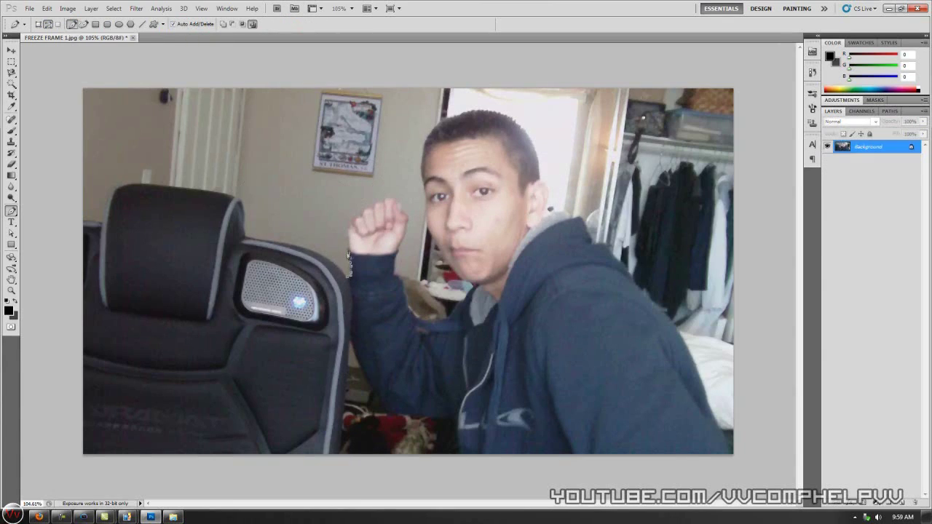
Step: Select the person, including the head, jacket and raised fist, with the Quick Selection tool
{"action": "left_click", "coordinate": [11, 84]}
{"action": "mouse_move", "coordinate": [510, 258]}
{"action": "left_mouse_down"}
{"action": "mouse_move", "coordinate": [439, 341]}
{"action": "mouse_move", "coordinate": [399, 217]}
{"action": "mouse_move", "coordinate": [362, 224]}
{"action": "left_mouse_up"}
{"action": "key", "text": "Caps_Lock"}
{"action": "key", "text": "Caps_Lock"}
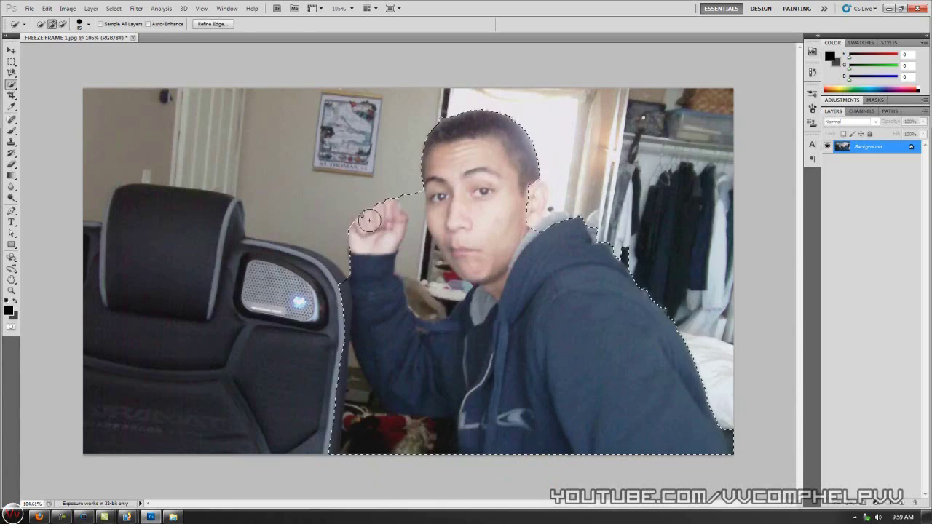
Step: Clean up the selection by adding the ear and subtracting the chair edge, carpet, closet and the gap between fist and face
{"action": "mouse_move", "coordinate": [347, 338]}
{"action": "left_mouse_down"}
{"action": "mouse_move", "coordinate": [352, 416]}
{"action": "mouse_move", "coordinate": [400, 437]}
{"action": "mouse_move", "coordinate": [445, 435]}
{"action": "left_mouse_up"}
{"action": "left_click_drag", "start_coordinate": [536, 192], "coordinate": [539, 211]}
{"action": "left_click", "coordinate": [556, 217]}
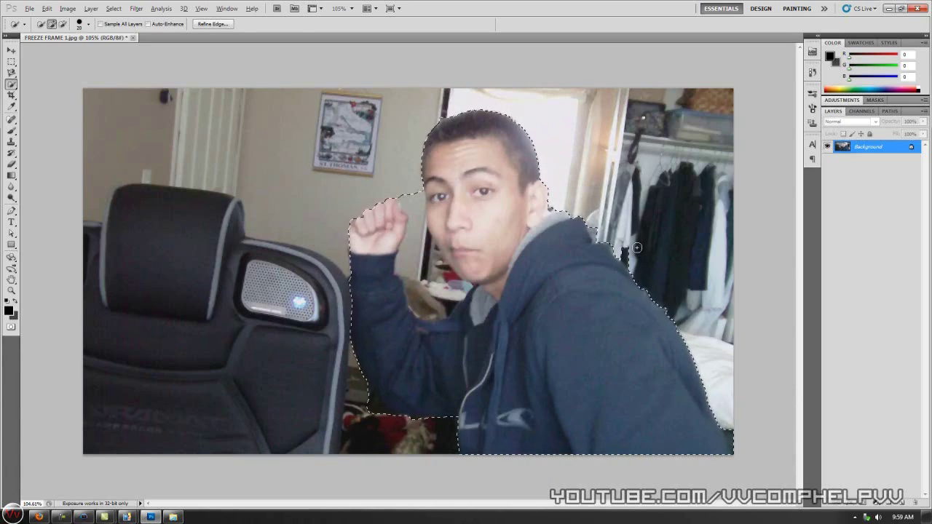
{"action": "left_click", "coordinate": [627, 252], "text": "alt"}
{"action": "mouse_move", "coordinate": [416, 202]}
{"action": "left_mouse_down"}
{"action": "mouse_move", "coordinate": [430, 300]}
{"action": "mouse_move", "coordinate": [444, 283]}
{"action": "mouse_move", "coordinate": [431, 253]}
{"action": "left_mouse_up"}
{"action": "left_click", "coordinate": [405, 201], "text": "alt"}
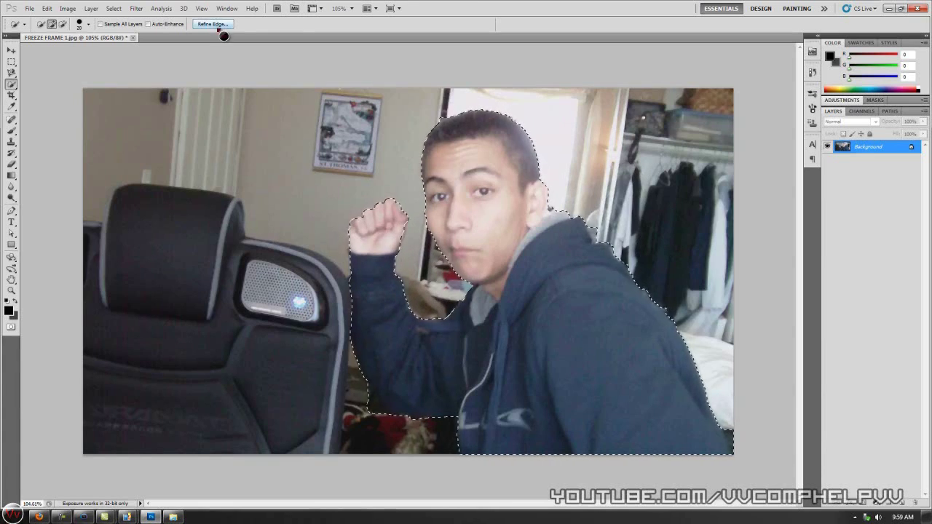
Step: Refine the selection edge with Smart Radius at 3.8 px and Smooth at 24, brushing along the person's hair, jacket and arm outline
{"action": "left_click", "coordinate": [213, 24]}
{"action": "mouse_move", "coordinate": [158, 143]}
{"action": "left_mouse_down"}
{"action": "mouse_move", "coordinate": [170, 143]}
{"action": "mouse_move", "coordinate": [160, 144]}
{"action": "left_mouse_up"}
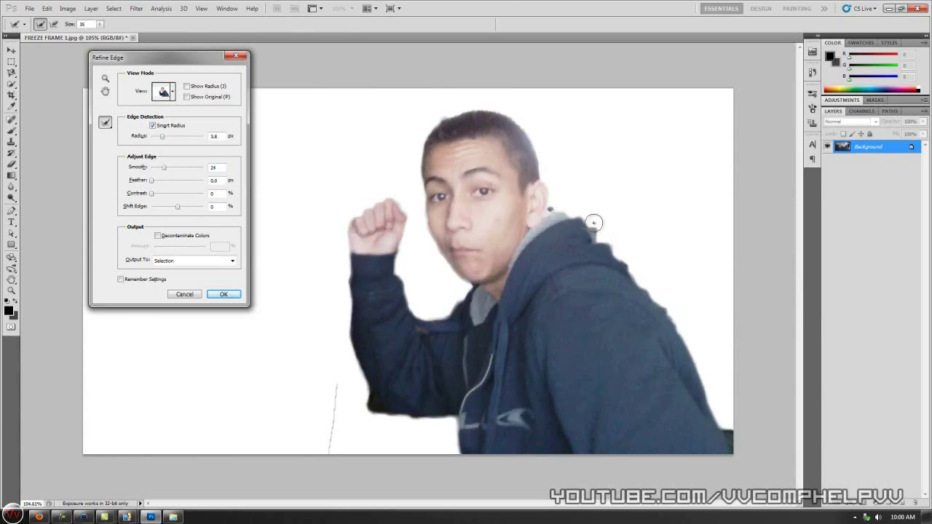
{"action": "left_click_drag", "start_coordinate": [648, 303], "coordinate": [716, 422]}
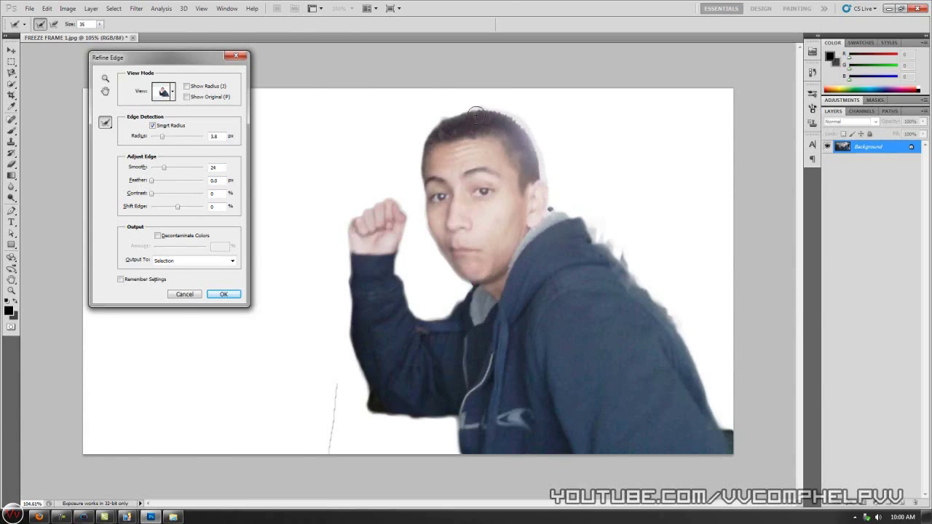
{"action": "left_click_drag", "start_coordinate": [475, 115], "coordinate": [434, 163]}
{"action": "left_click_drag", "start_coordinate": [391, 283], "coordinate": [377, 289]}
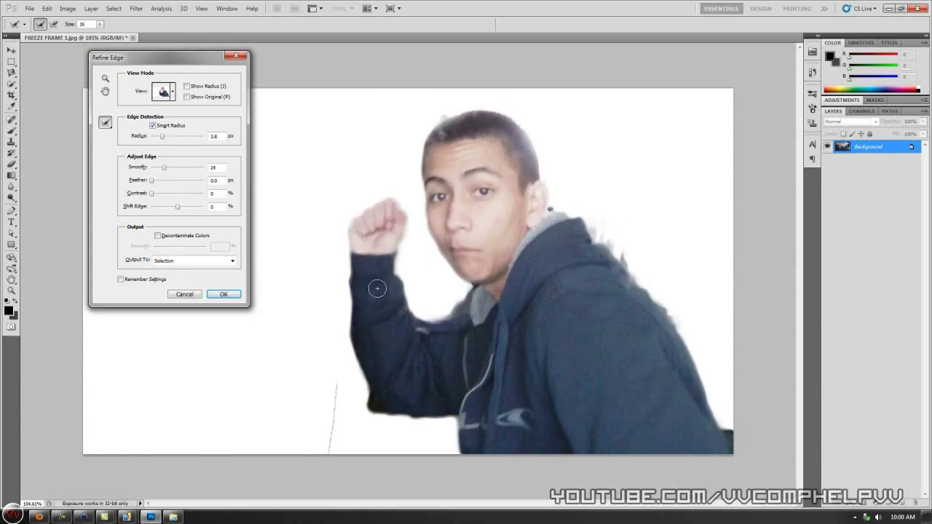
{"action": "mouse_move", "coordinate": [469, 456]}
{"action": "left_mouse_down"}
{"action": "mouse_move", "coordinate": [362, 338]}
{"action": "mouse_move", "coordinate": [359, 303]}
{"action": "left_mouse_up"}
Step: Output the refined selection of the person to a new layer
{"action": "left_click", "coordinate": [193, 260]}
{"action": "left_click", "coordinate": [186, 294]}
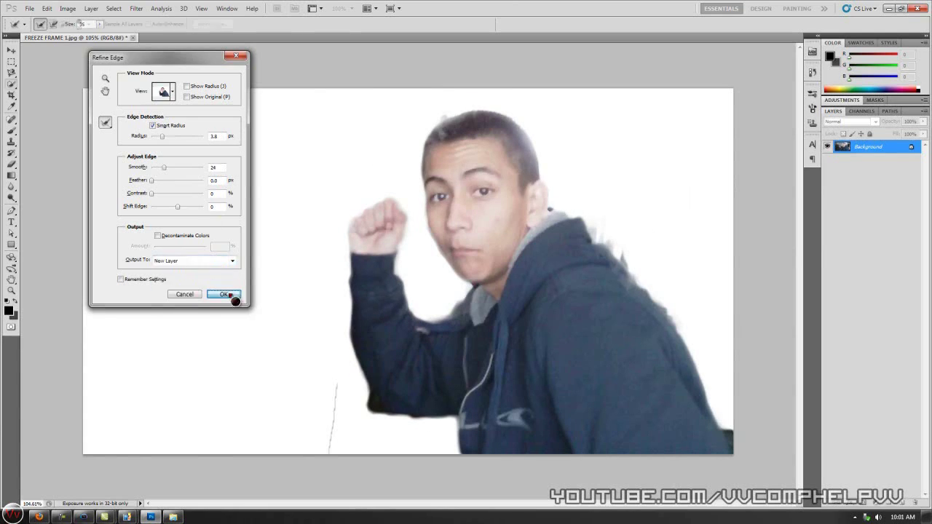
{"action": "left_click", "coordinate": [224, 293]}
Step: Save the cutout to the Desktop as a Photoshop file named FINAL 1, keeping its layers
{"action": "left_click", "coordinate": [29, 8]}
{"action": "left_click", "coordinate": [63, 159]}
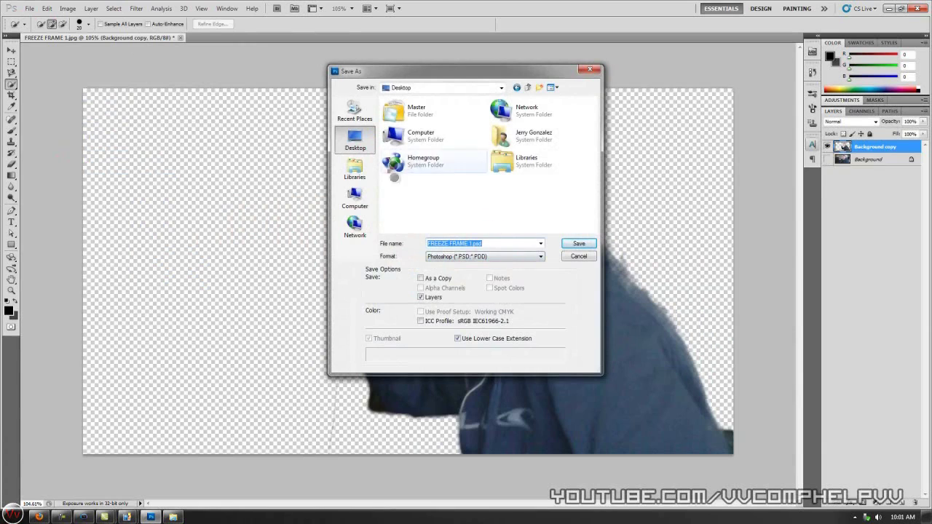
{"action": "key", "text": "Caps_Lock"}
{"action": "type", "text": "FINAL 1"}
{"action": "key", "text": "Return"}
{"action": "left_click", "coordinate": [513, 169]}
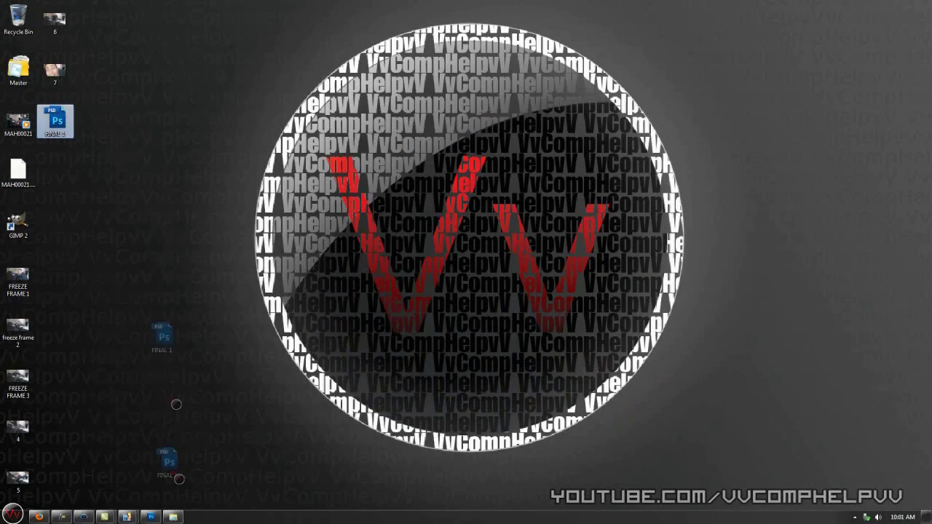
Step: Import FINAL 1.psd from the desktop into Vegas Pro, place it on the top video track ending at the first cut, and preview it
{"action": "left_click_drag", "start_coordinate": [175, 474], "coordinate": [333, 213]}
{"action": "left_click", "coordinate": [308, 72]}
{"action": "right_click", "coordinate": [50, 456]}
{"action": "left_click", "coordinate": [82, 472]}
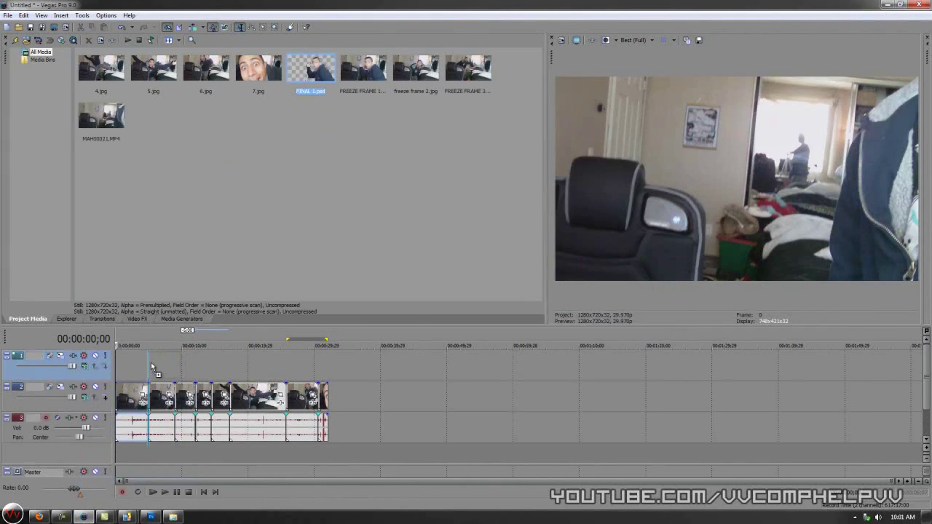
{"action": "key", "text": "space"}
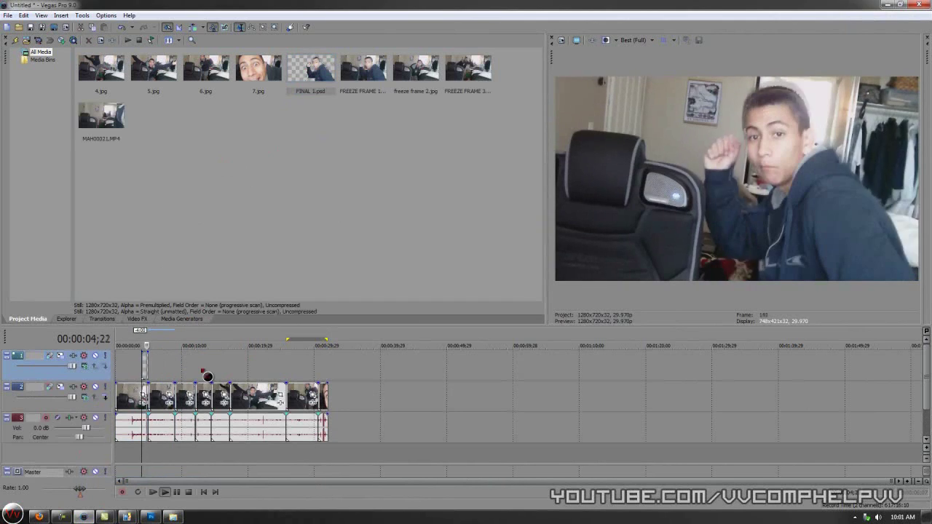
{"action": "key", "text": "space"}
Step: Apply the 3D Blinds Slot Machine transition to the start of the FINAL 1 image and shorten the transition
{"action": "left_click", "coordinate": [102, 319]}
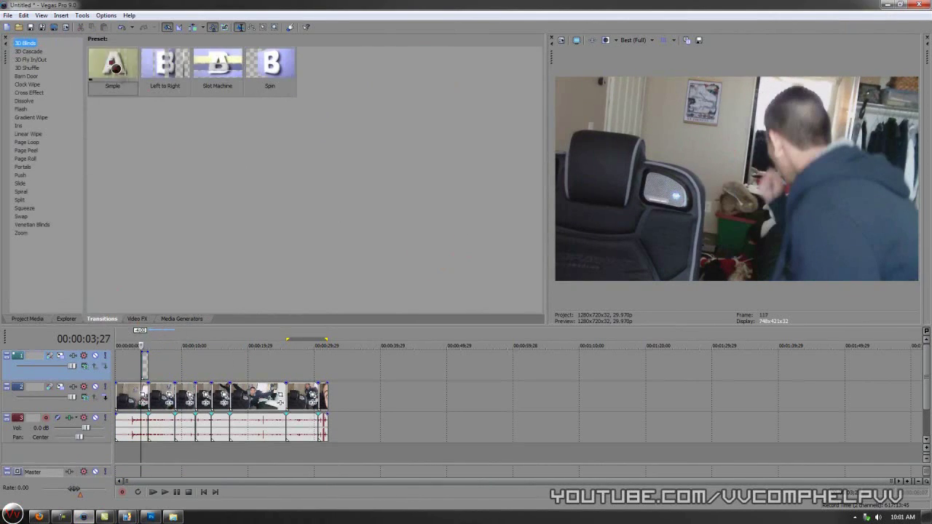
{"action": "left_click_drag", "start_coordinate": [218, 64], "coordinate": [144, 366]}
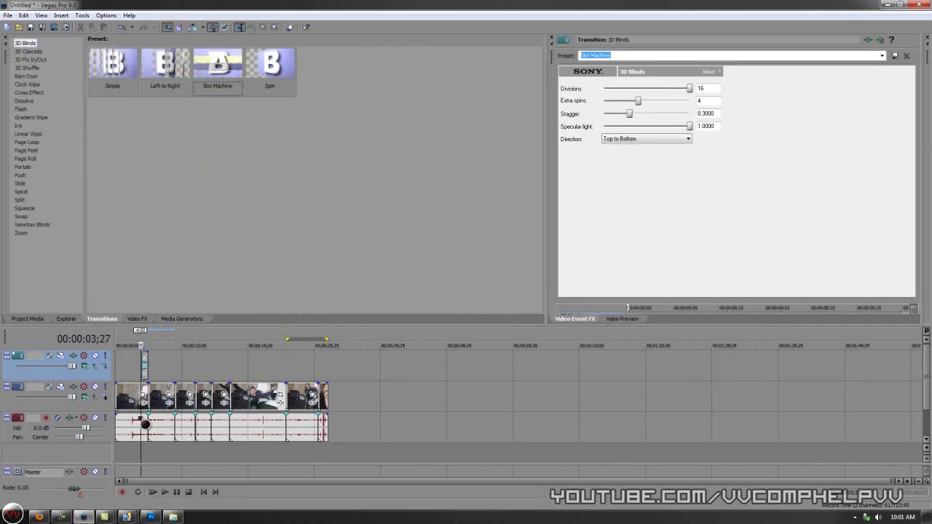
{"action": "left_click", "coordinate": [160, 361]}
{"action": "scroll", "coordinate": [160, 362], "scroll_direction": "up", "scroll_amount": 5}
{"action": "left_click_drag", "start_coordinate": [315, 362], "coordinate": [233, 363]}
{"action": "left_click", "coordinate": [622, 319]}
Step: Play the timeline from just before the FINAL 1 image to review its transition and freeze frame
{"action": "left_click", "coordinate": [192, 355]}
{"action": "key", "text": "space"}
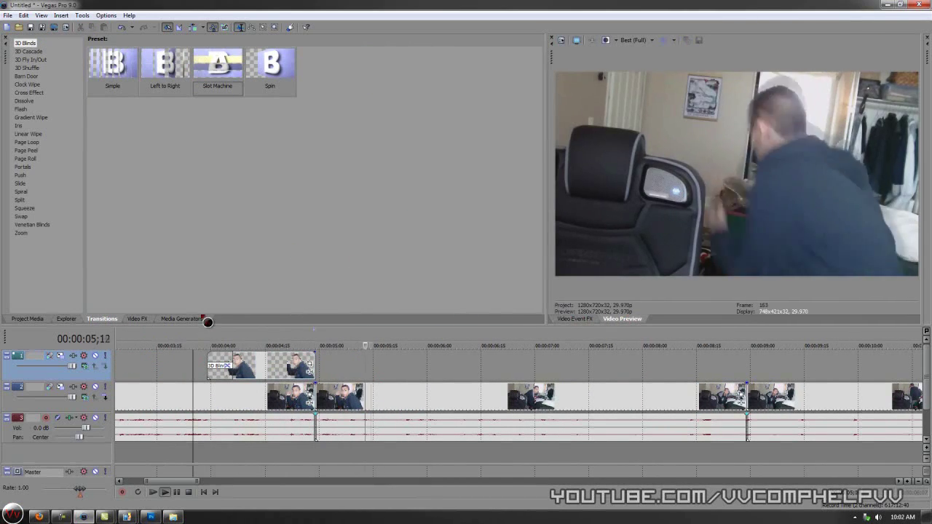
{"action": "left_click", "coordinate": [205, 369]}
{"action": "key", "text": "space"}
{"action": "key", "text": "space"}
{"action": "left_click", "coordinate": [182, 364]}
{"action": "key", "text": "space"}
{"action": "key", "text": "space"}
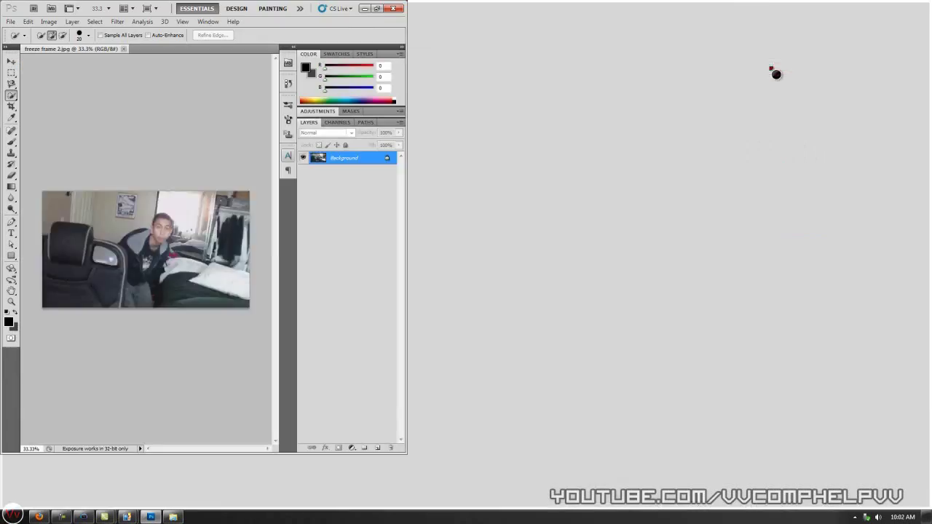
Step: In Photoshop's freeze frame 2.jpg, quick-select the person and subtract the chair edge, the bedding and the background beside the head
{"action": "key", "text": "Caps_Lock"}
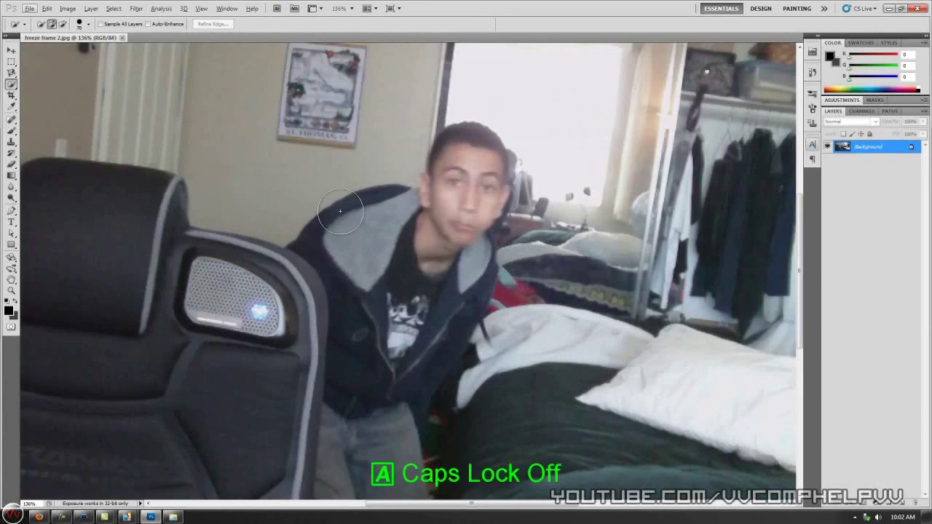
{"action": "left_click_drag", "start_coordinate": [312, 243], "coordinate": [334, 228]}
{"action": "left_click_drag", "start_coordinate": [379, 298], "coordinate": [412, 370]}
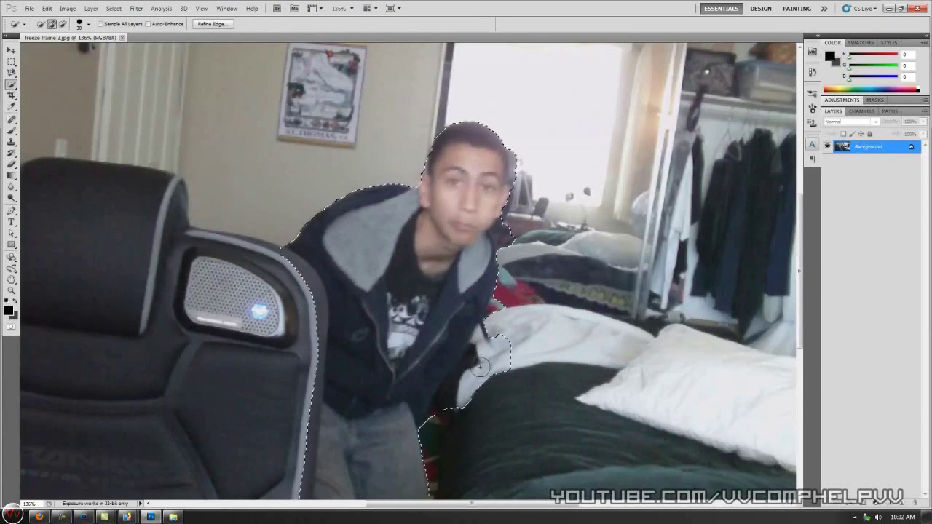
{"action": "left_click_drag", "start_coordinate": [470, 377], "coordinate": [495, 340]}
{"action": "mouse_move", "coordinate": [293, 260]}
{"action": "left_mouse_down"}
{"action": "mouse_move", "coordinate": [313, 364]}
{"action": "mouse_move", "coordinate": [299, 499]}
{"action": "left_mouse_up"}
{"action": "left_click_drag", "start_coordinate": [520, 164], "coordinate": [507, 234]}
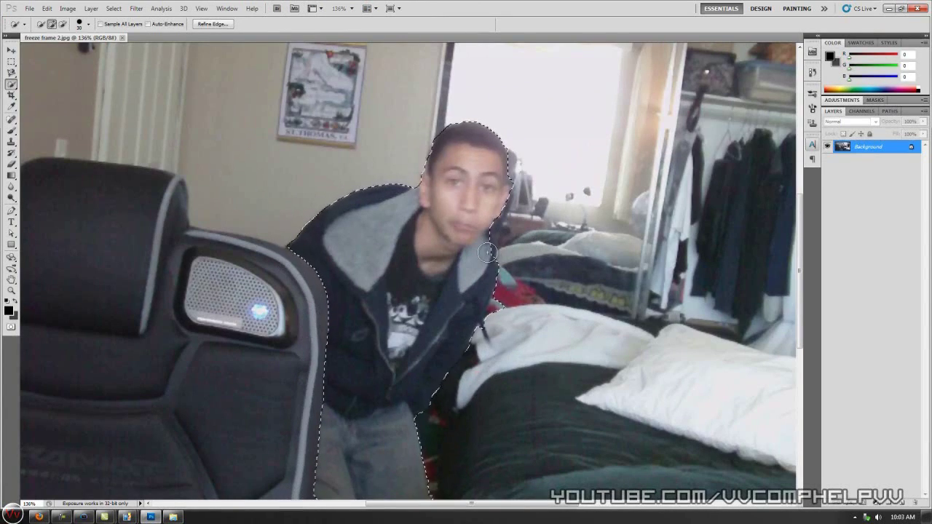
Step: Refine the selection edge with Smart Radius at 2.1 px and Smooth at 9, brush the hair and jacket edges, and output to a new layer
{"action": "left_click", "coordinate": [212, 24]}
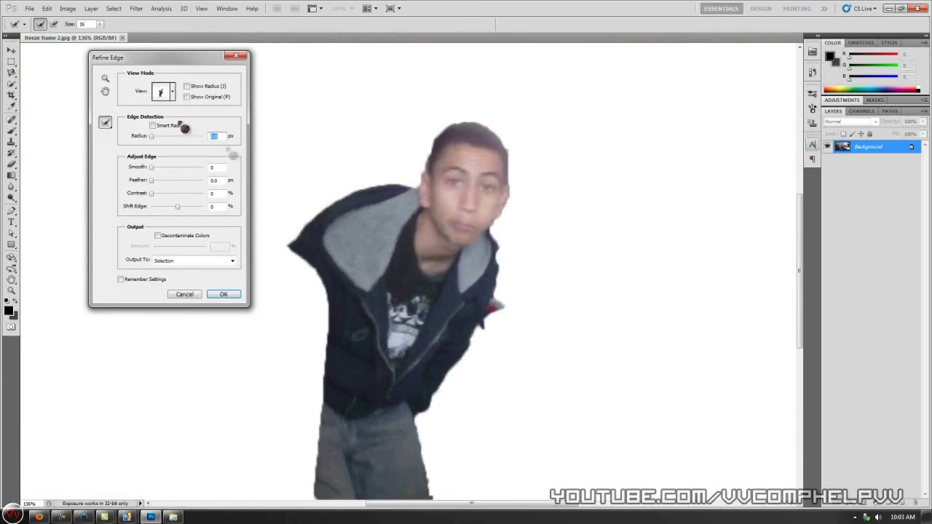
{"action": "left_click", "coordinate": [156, 137]}
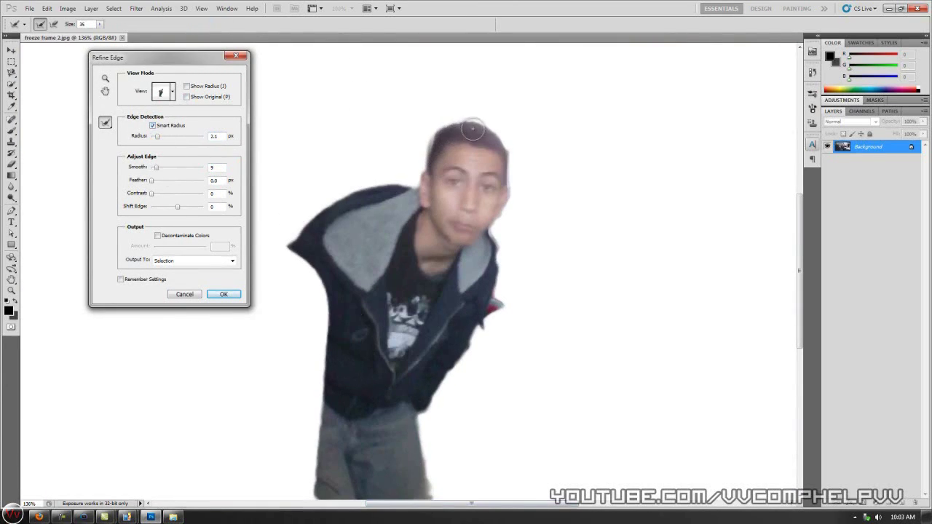
{"action": "mouse_move", "coordinate": [472, 129]}
{"action": "left_mouse_down"}
{"action": "mouse_move", "coordinate": [488, 217]}
{"action": "mouse_move", "coordinate": [473, 151]}
{"action": "mouse_move", "coordinate": [509, 155]}
{"action": "left_mouse_up"}
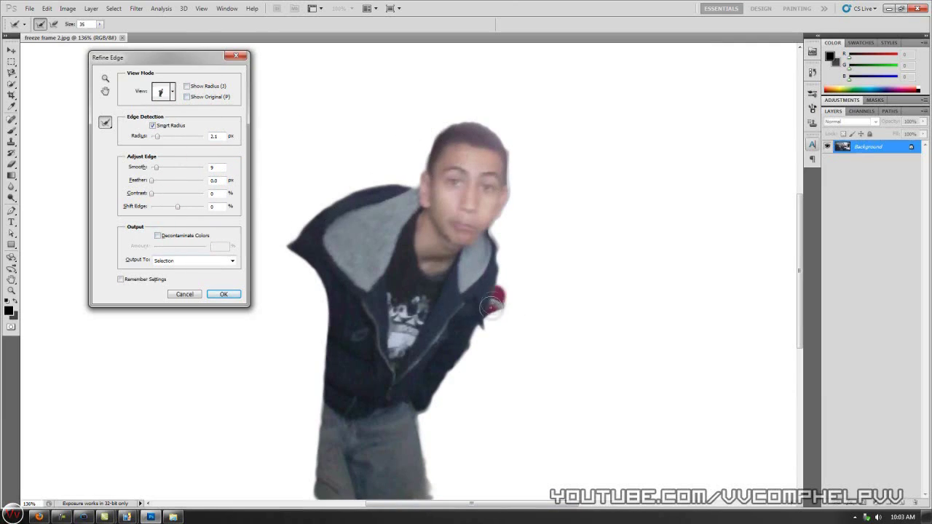
{"action": "left_click", "coordinate": [202, 260]}
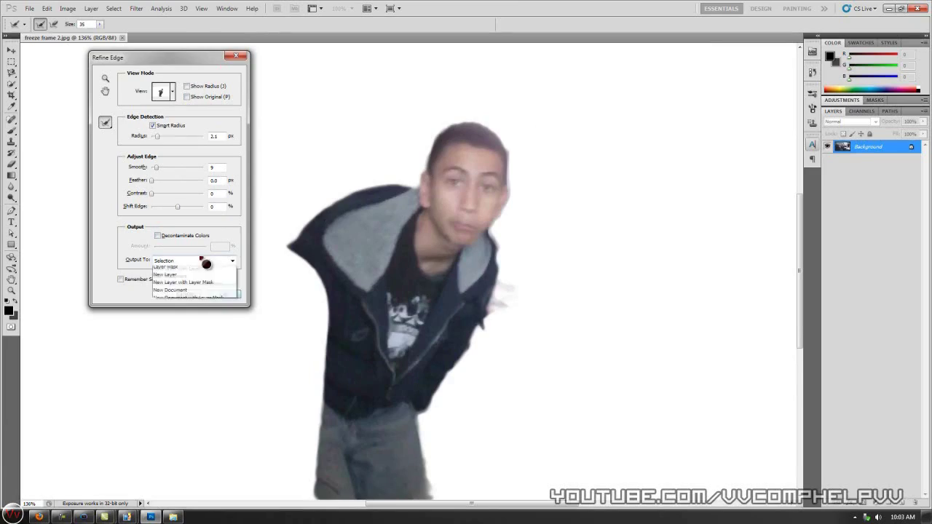
{"action": "left_click", "coordinate": [191, 275]}
{"action": "left_click", "coordinate": [219, 293]}
Step: Save the second cutout to the Desktop as a Photoshop file named final 2 with maximized compatibility
{"action": "left_click", "coordinate": [30, 9]}
{"action": "left_click", "coordinate": [70, 156]}
{"action": "type", "text": "f"}
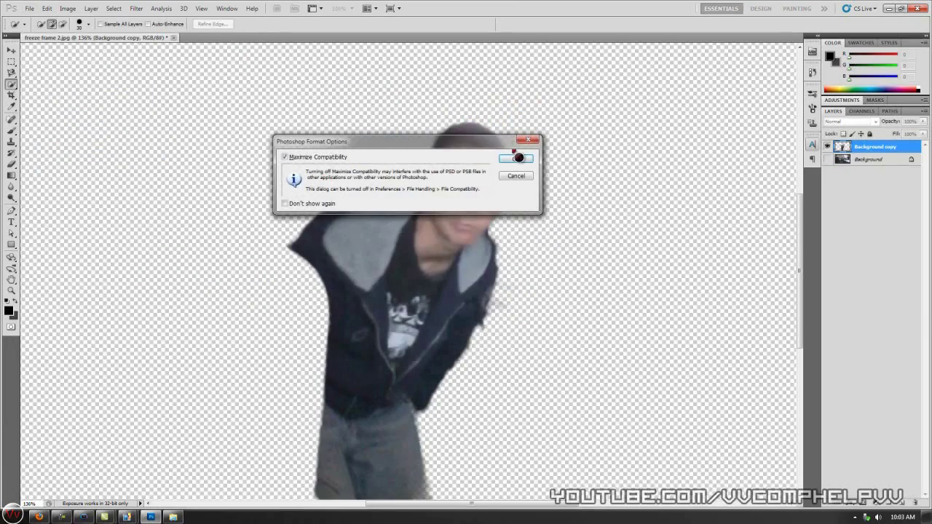
{"action": "left_click", "coordinate": [517, 157]}
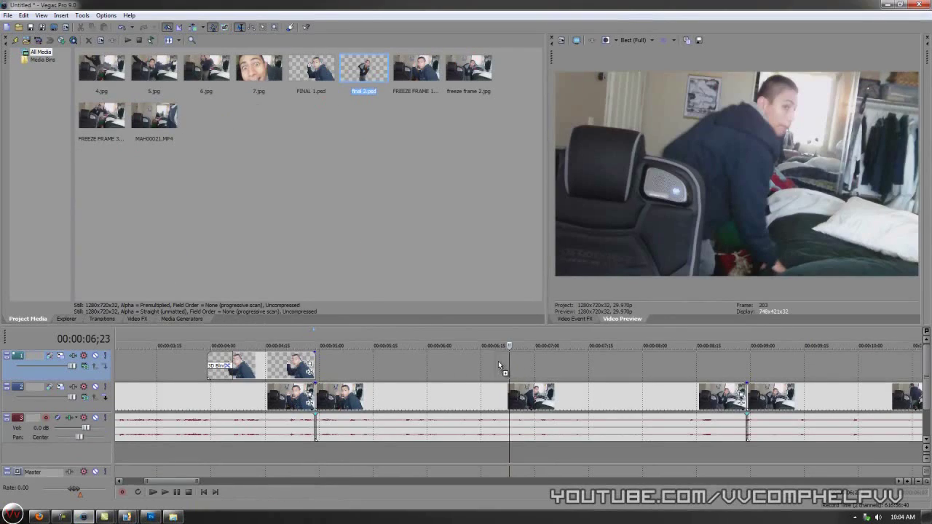
Step: In Vegas Pro, trim final 2.psd on the top track to a short event ending at the second cut, starting with the 3D Blinds Slot Machine transition
{"action": "left_click_drag", "start_coordinate": [742, 368], "coordinate": [412, 367]}
{"action": "left_click", "coordinate": [782, 368]}
{"action": "scroll", "coordinate": [782, 367], "scroll_direction": "down", "scroll_amount": 1}
{"action": "left_click_drag", "start_coordinate": [629, 369], "coordinate": [488, 368]}
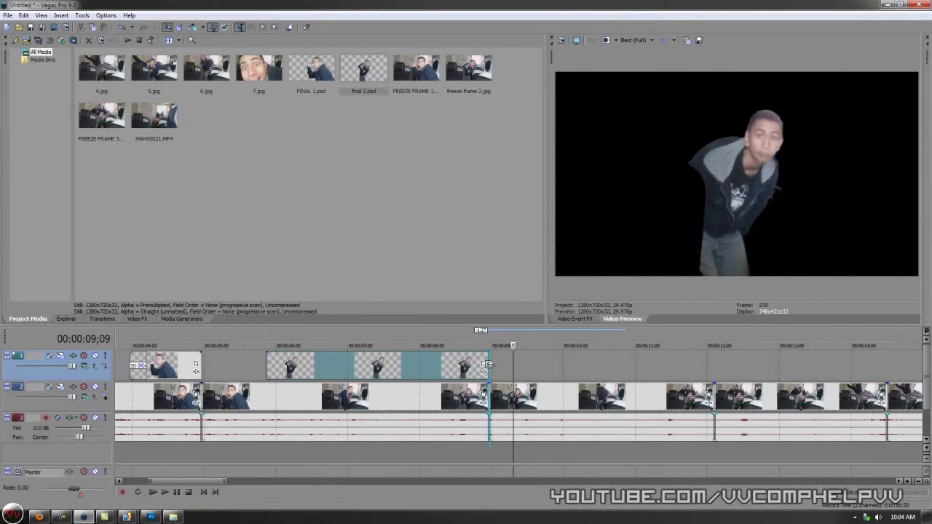
{"action": "left_click_drag", "start_coordinate": [267, 361], "coordinate": [409, 362]}
{"action": "left_click", "coordinate": [445, 368]}
{"action": "left_click", "coordinate": [102, 319]}
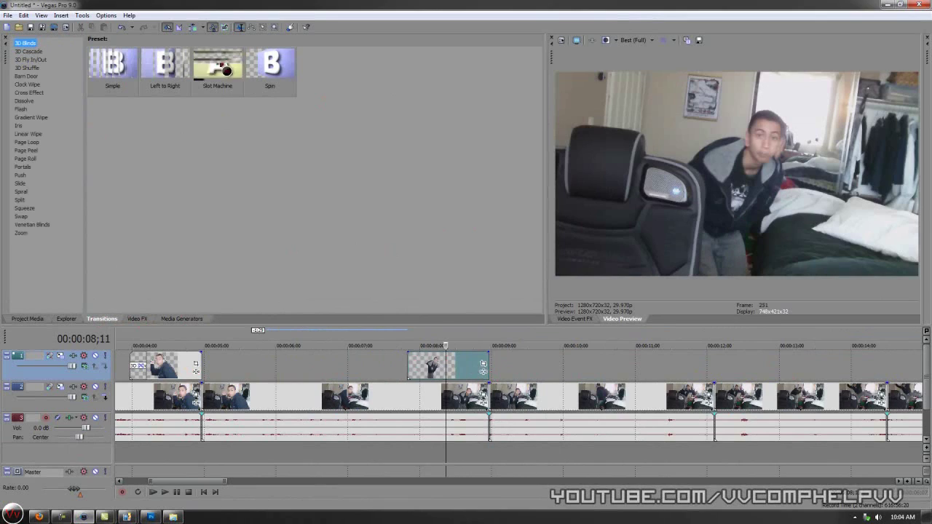
{"action": "left_click_drag", "start_coordinate": [217, 67], "coordinate": [415, 375]}
Step: Play back the second freeze frame and set the video preview quality to Preview (Half)
{"action": "left_click", "coordinate": [364, 366]}
{"action": "key", "text": "space"}
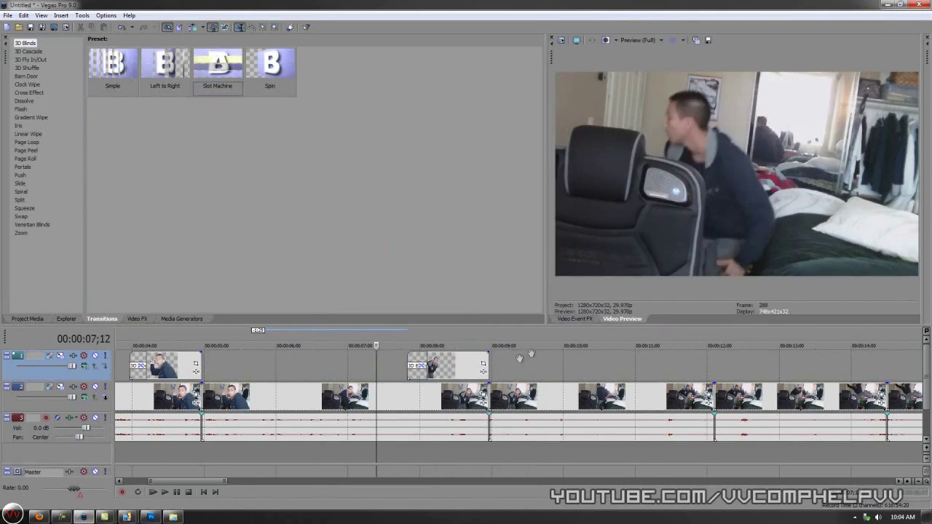
{"action": "left_click", "coordinate": [651, 41]}
{"action": "left_click", "coordinate": [648, 69]}
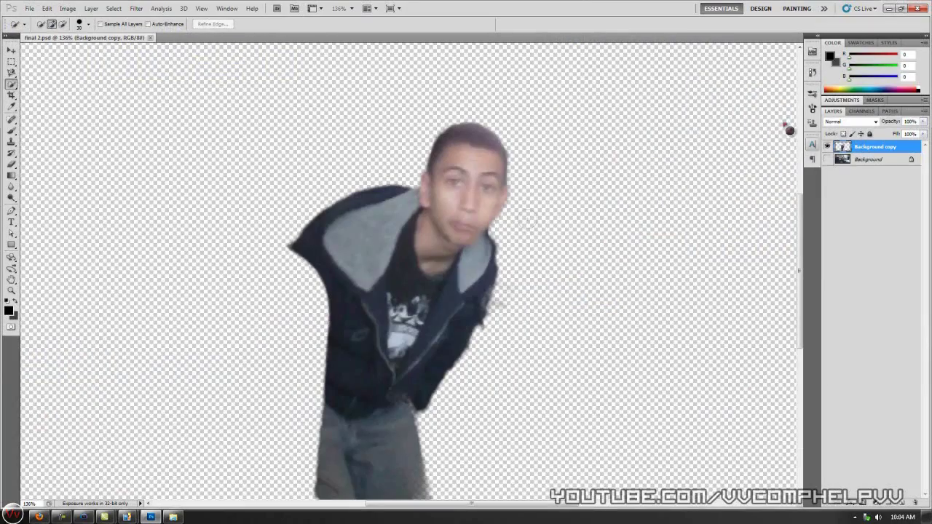
Step: Switch to Photoshop's final 2.psd, show the Background layer, hide Background copy, and make Background the active layer
{"action": "left_click", "coordinate": [827, 159]}
{"action": "left_click", "coordinate": [827, 147]}
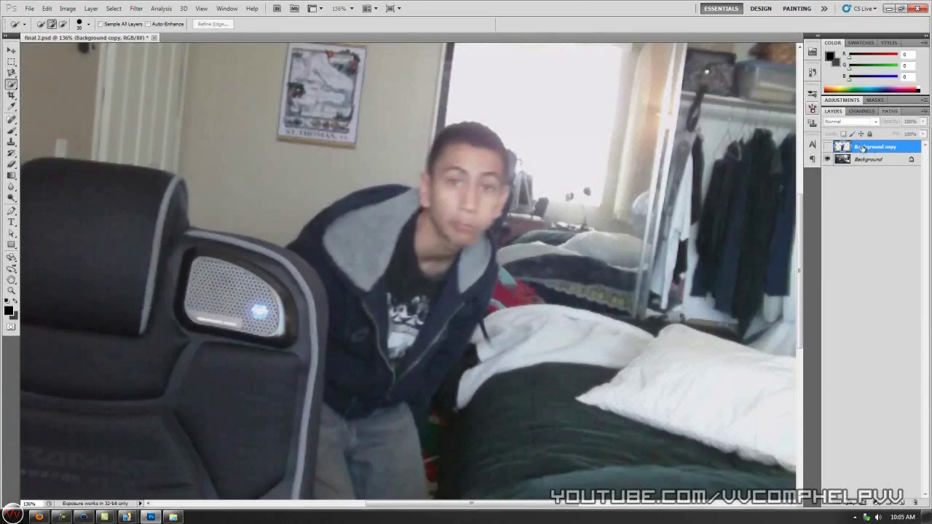
{"action": "left_click", "coordinate": [868, 159]}
Step: Quick-select the person again including the jacket's drawstring, undo the last two selection changes, and subtract the area beside the lower jacket
{"action": "mouse_move", "coordinate": [460, 230]}
{"action": "left_mouse_down"}
{"action": "mouse_move", "coordinate": [436, 263]}
{"action": "mouse_move", "coordinate": [479, 318]}
{"action": "left_mouse_up"}
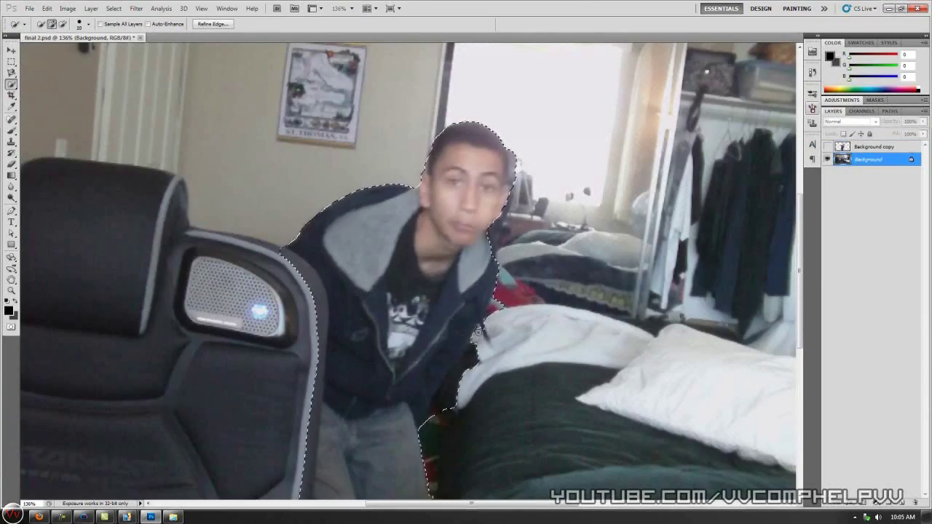
{"action": "left_click", "coordinate": [497, 347], "text": "alt"}
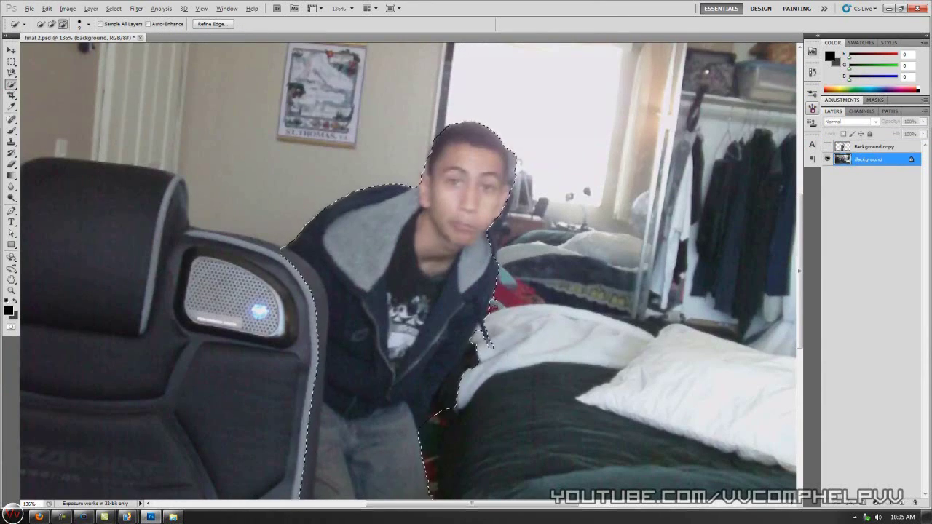
{"action": "key", "text": "alt"}
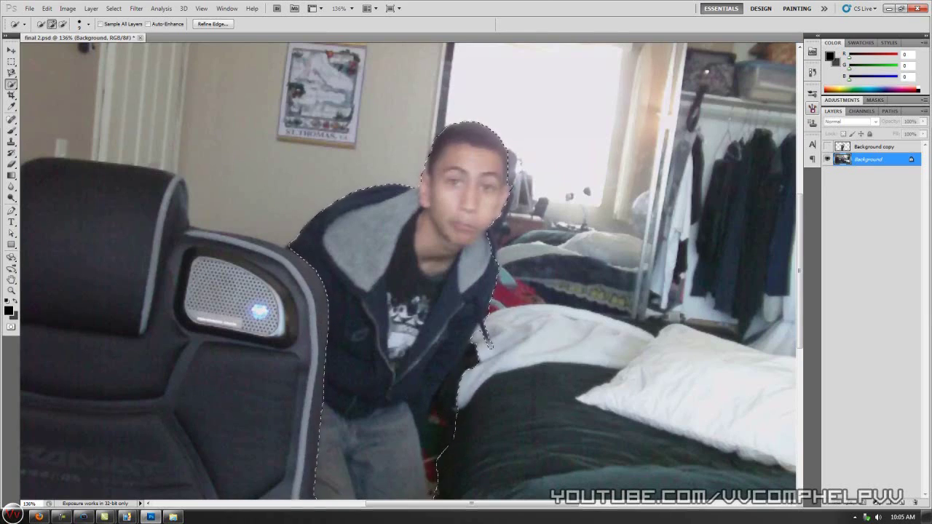
{"action": "key", "text": "ctrl+alt+z"}
{"action": "key", "text": "ctrl+alt+z"}
{"action": "left_click", "coordinate": [444, 396], "text": "alt"}
Step: Refine the selection edge with Smart Radius on and Smooth at 9, and output the result to a new layer
{"action": "key", "text": "ctrl+alt+r"}
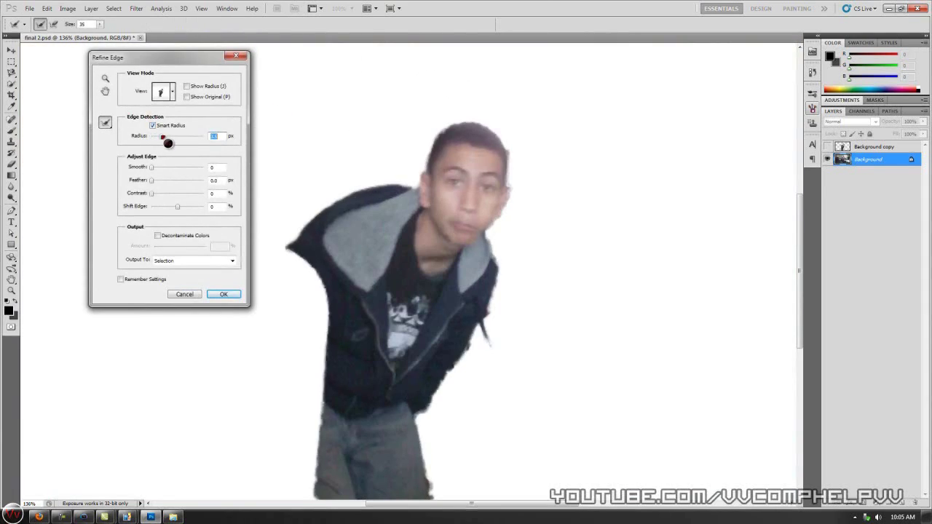
{"action": "left_click_drag", "start_coordinate": [151, 167], "coordinate": [156, 167]}
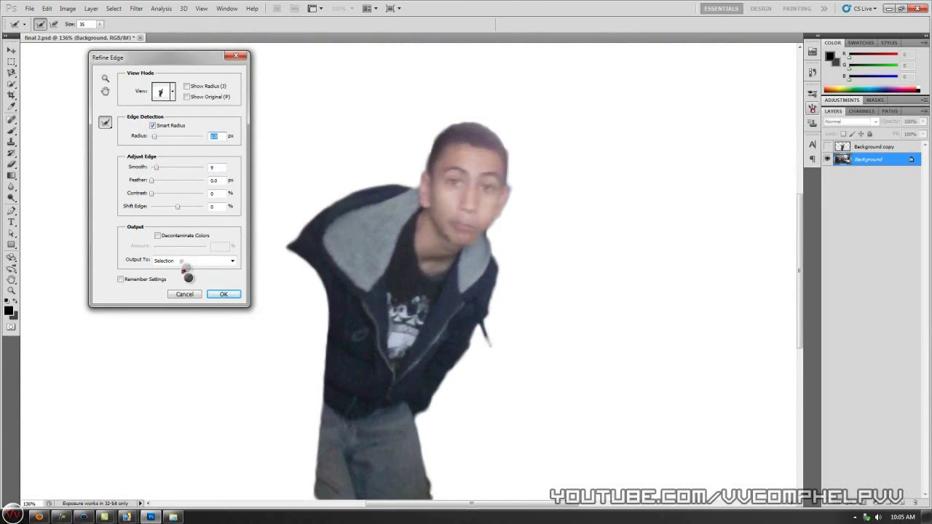
{"action": "left_click", "coordinate": [183, 261]}
{"action": "left_click", "coordinate": [184, 287]}
{"action": "left_click", "coordinate": [223, 294]}
Step: Save the corrected cutout over the existing final 2 Photoshop file on the Desktop
{"action": "left_click", "coordinate": [30, 9]}
{"action": "left_click", "coordinate": [50, 157]}
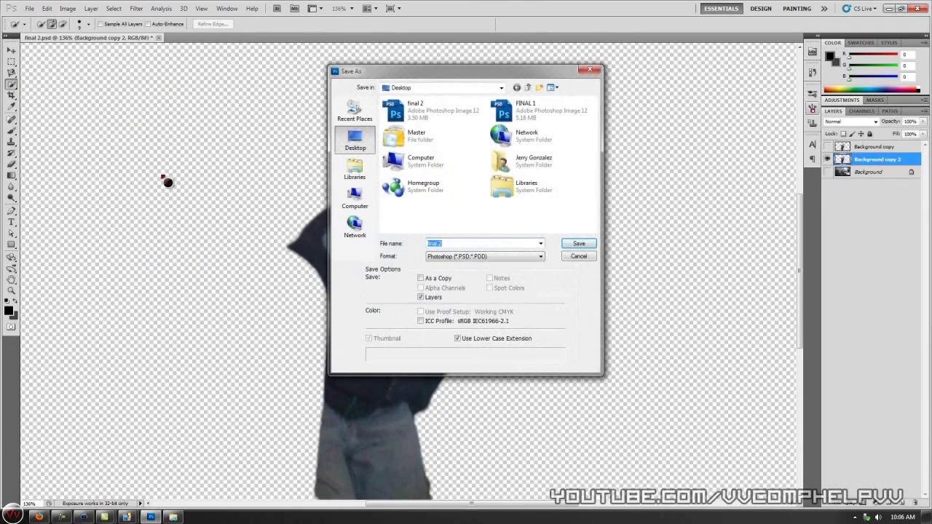
{"action": "key", "text": "Return"}
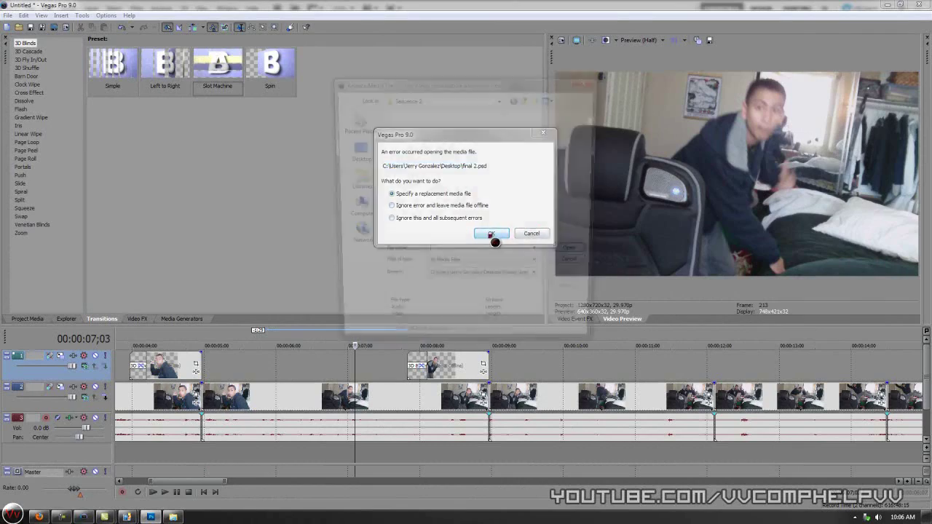
Step: Switch to Vegas Pro and specify final 2.psd on the Desktop as the replacement for the media file that failed to open
{"action": "left_click", "coordinate": [354, 153]}
{"action": "scroll", "coordinate": [422, 164], "scroll_direction": "down", "scroll_amount": 5}
{"action": "scroll", "coordinate": [429, 162], "scroll_direction": "down", "scroll_amount": 5}
{"action": "double_click", "coordinate": [422, 122]}
{"action": "left_click", "coordinate": [449, 202]}
Step: Replace the old final 2 event with the updated final 2.psd, ending at the second cut, and start it with the 3D Blinds Slot Machine transition
{"action": "left_click", "coordinate": [463, 366]}
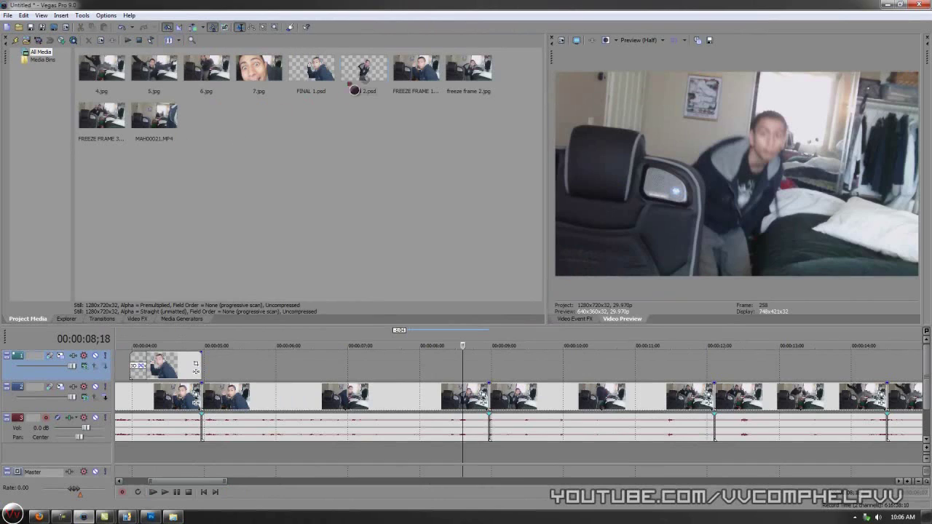
{"action": "left_click_drag", "start_coordinate": [364, 69], "coordinate": [444, 365]}
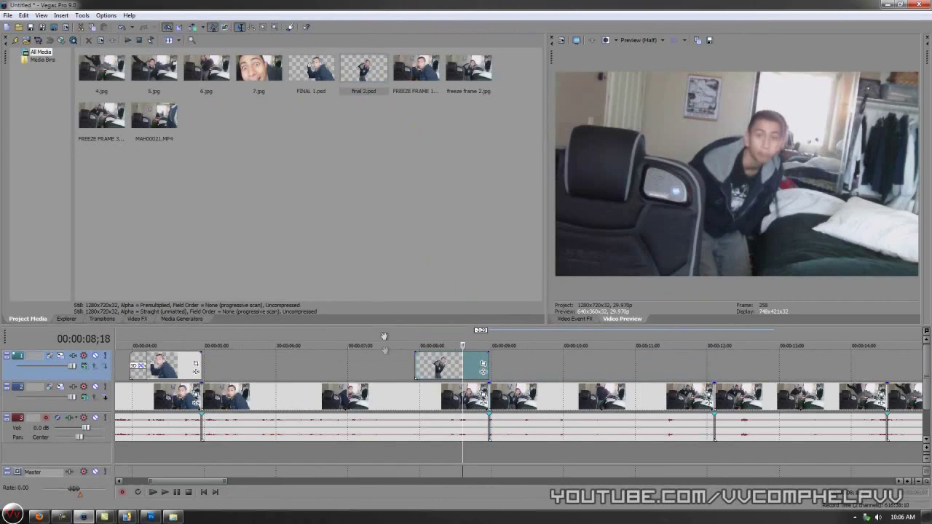
{"action": "left_click", "coordinate": [102, 319]}
{"action": "left_click_drag", "start_coordinate": [217, 66], "coordinate": [422, 365]}
Step: Play the timeline from just before the final 2 image to review the corrected cutout and its transition
{"action": "left_click", "coordinate": [383, 365]}
{"action": "left_click", "coordinate": [621, 318]}
{"action": "key", "text": "space"}
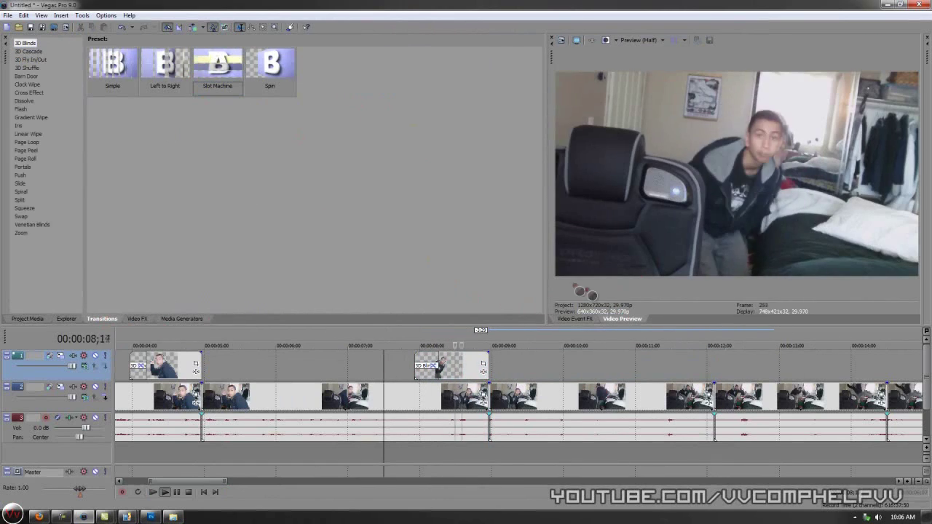
{"action": "key", "text": "space"}
{"action": "left_click", "coordinate": [374, 365]}
{"action": "key", "text": "space"}
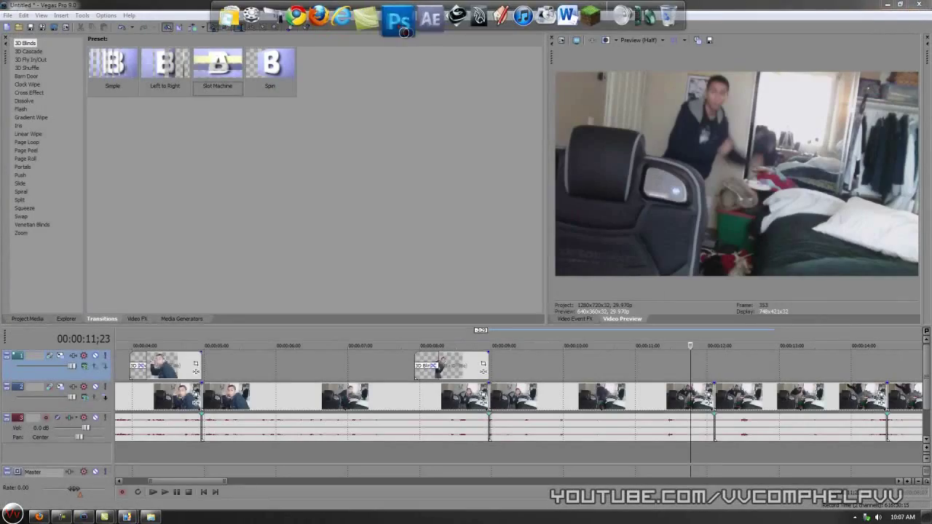
Step: Switch to Photoshop and select the person, including the raised arm, in FREEZE FRAME 3.jpg with the Quick Selection tool
{"action": "left_click", "coordinate": [399, 21]}
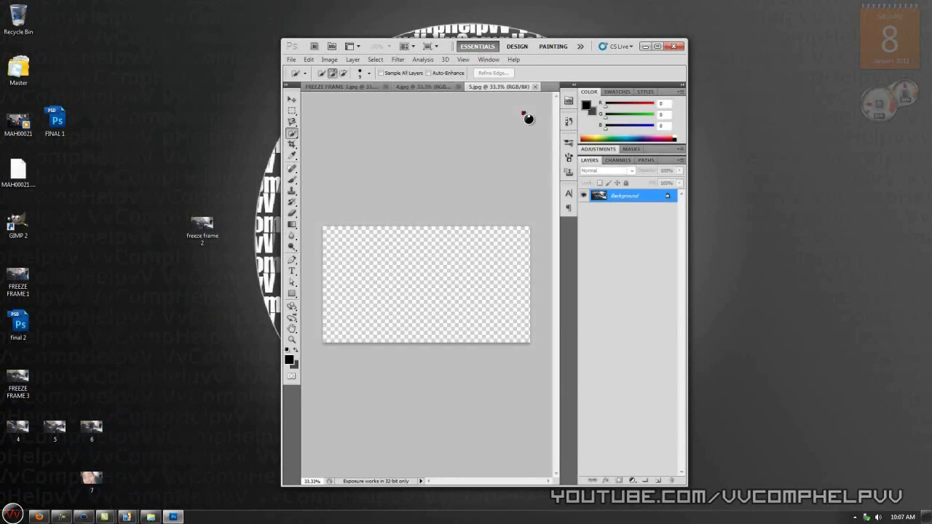
{"action": "left_click", "coordinate": [342, 87]}
{"action": "left_click", "coordinate": [657, 46]}
{"action": "scroll", "coordinate": [484, 269], "scroll_direction": "up", "scroll_amount": 9}
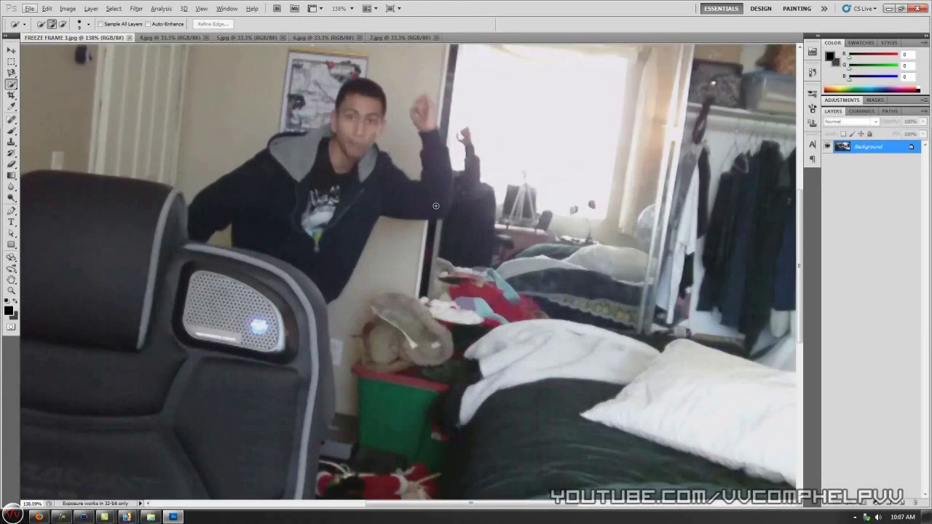
{"action": "mouse_move", "coordinate": [380, 177]}
{"action": "left_mouse_down"}
{"action": "mouse_move", "coordinate": [426, 145]}
{"action": "mouse_move", "coordinate": [487, 219]}
{"action": "mouse_move", "coordinate": [471, 127]}
{"action": "left_mouse_up"}
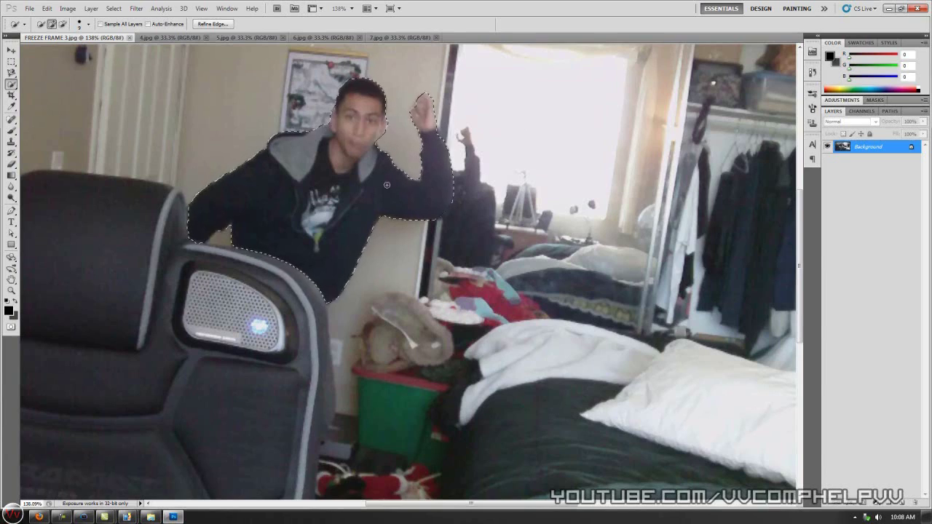
Step: Output the selection to a new layer refined with a 0.9 px Smart Radius, and save it as FREEZE FRAME 3.psd on the Desktop
{"action": "left_click", "coordinate": [29, 9]}
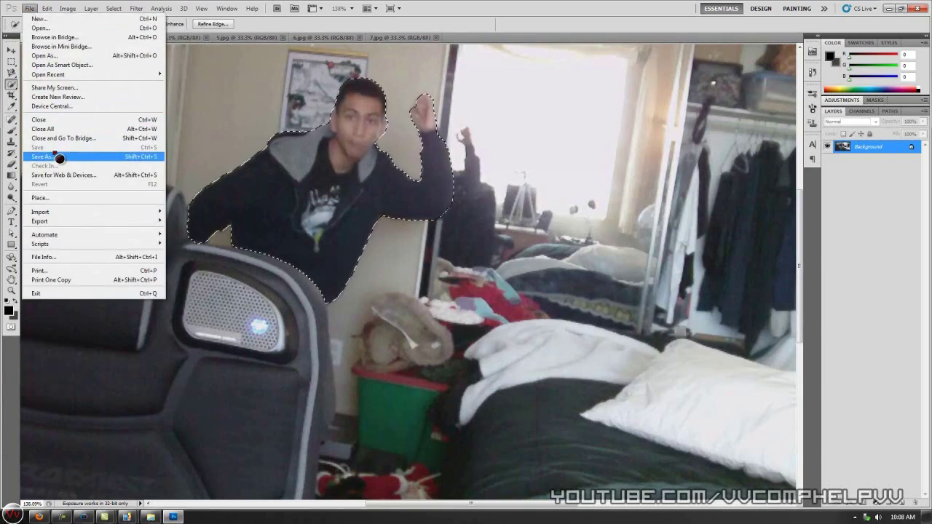
{"action": "left_click", "coordinate": [63, 150]}
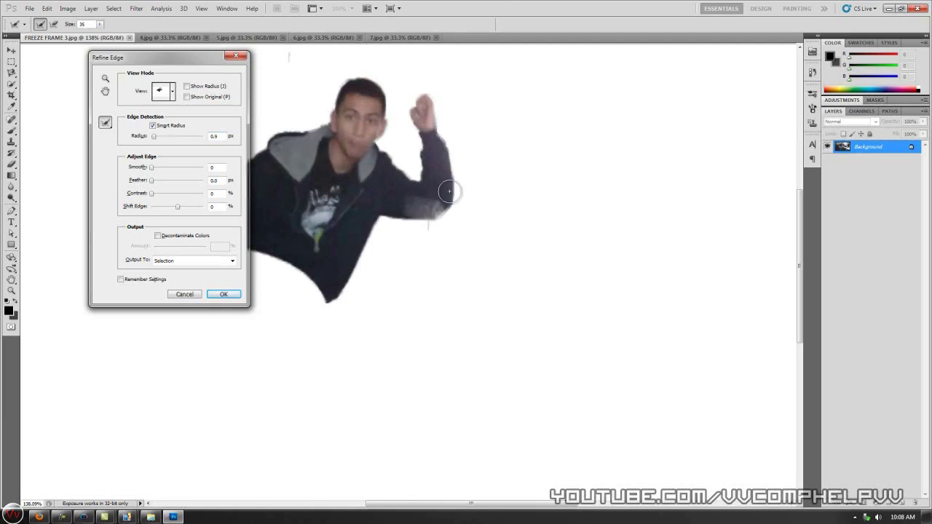
{"action": "left_click", "coordinate": [192, 260]}
{"action": "left_click", "coordinate": [195, 291]}
{"action": "left_click", "coordinate": [224, 294]}
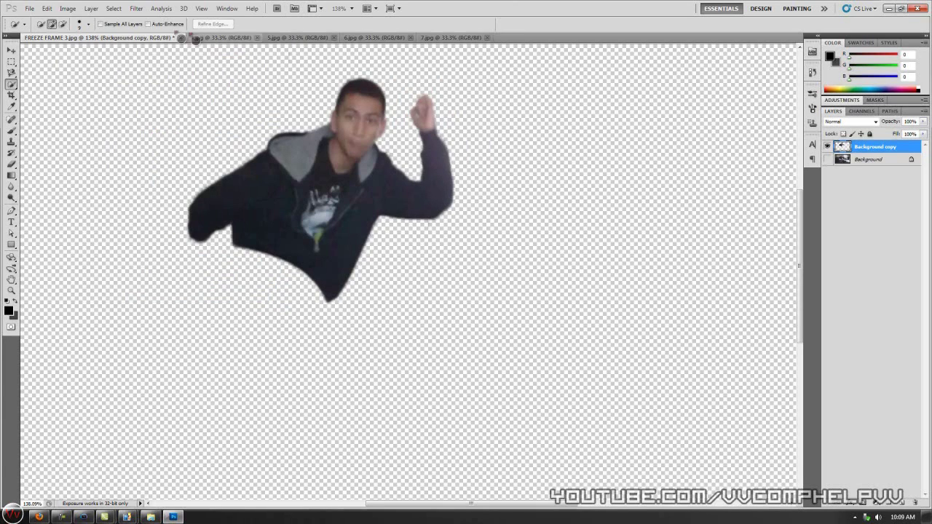
{"action": "left_click", "coordinate": [29, 8]}
{"action": "left_click", "coordinate": [59, 155]}
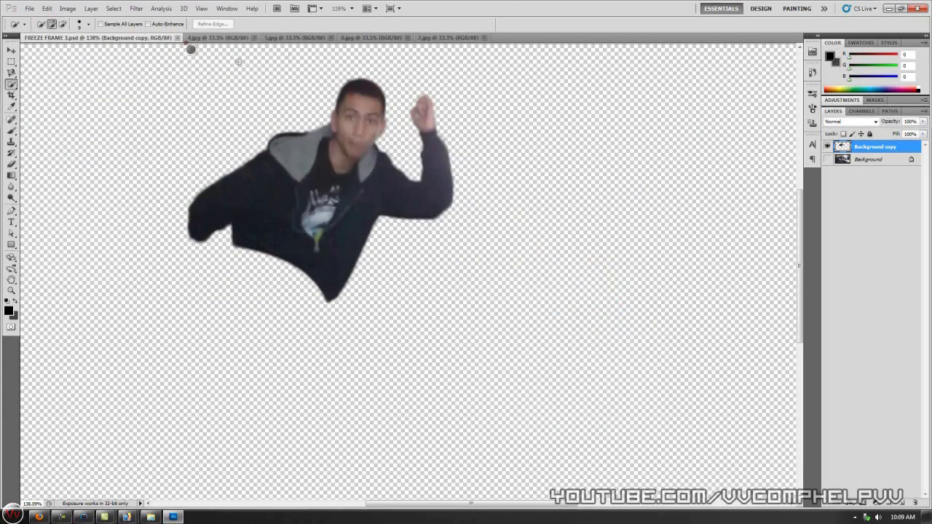
Step: Select the jumping person in 4.jpg with the Quick Selection tool, subtracting the background areas caught in the selection
{"action": "left_click", "coordinate": [211, 37]}
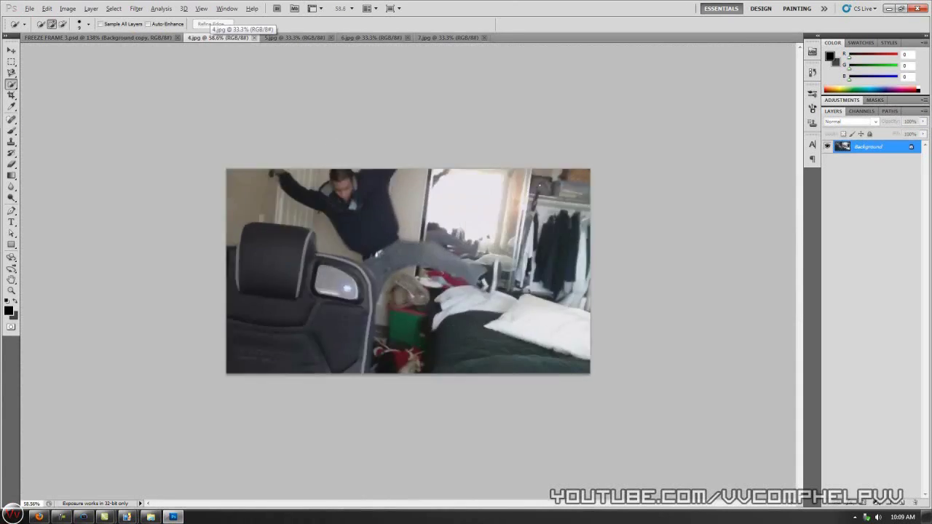
{"action": "key", "text": "ctrl+0"}
{"action": "mouse_move", "coordinate": [389, 241]}
{"action": "left_mouse_down"}
{"action": "mouse_move", "coordinate": [494, 258]}
{"action": "mouse_move", "coordinate": [557, 288]}
{"action": "left_mouse_up"}
{"action": "key", "text": "]"}
{"action": "left_click_drag", "start_coordinate": [434, 102], "coordinate": [430, 127], "text": "alt"}
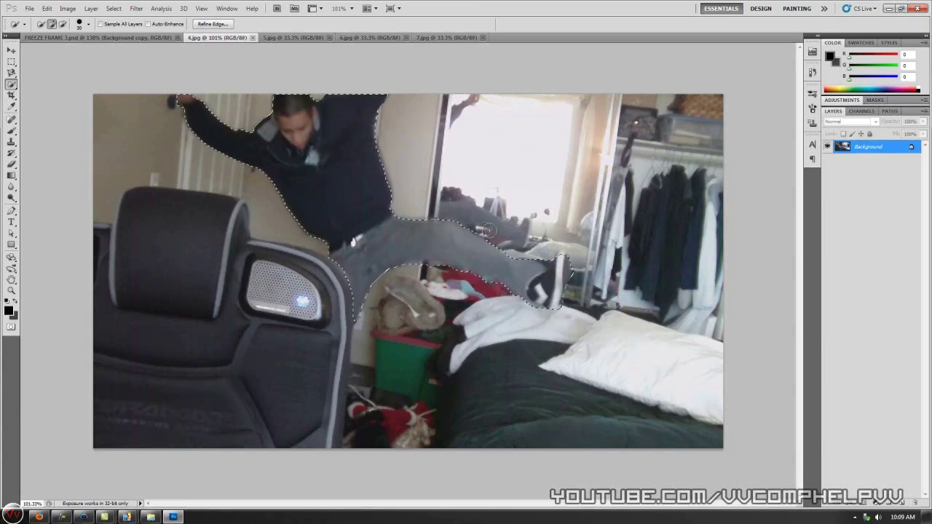
Step: Refine the edge of the selection in 4.jpg and output the cutout to a new layer
{"action": "left_click", "coordinate": [212, 23]}
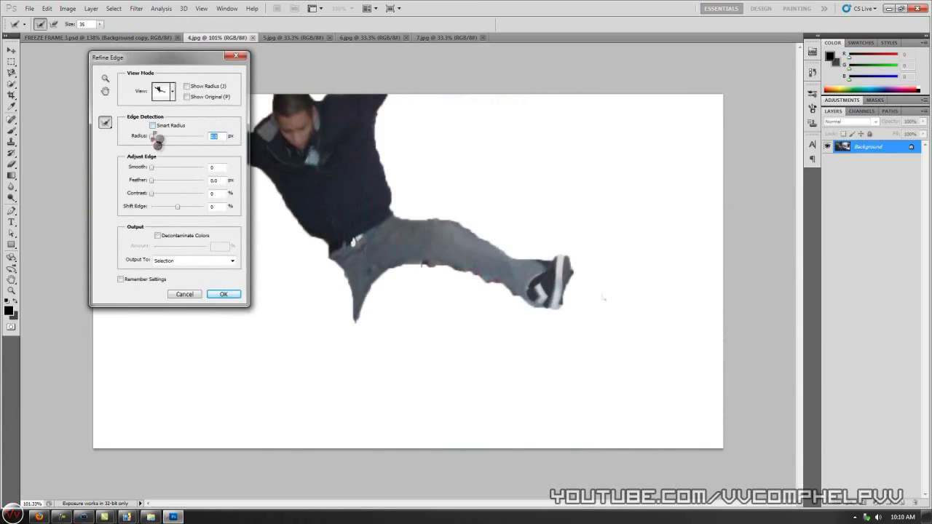
{"action": "left_click", "coordinate": [212, 262]}
{"action": "left_click", "coordinate": [200, 282]}
{"action": "left_click", "coordinate": [224, 294]}
Step: Save the jumping cutout as the Photoshop file 4.psd on the Desktop
{"action": "left_click", "coordinate": [29, 9]}
{"action": "left_click", "coordinate": [44, 160]}
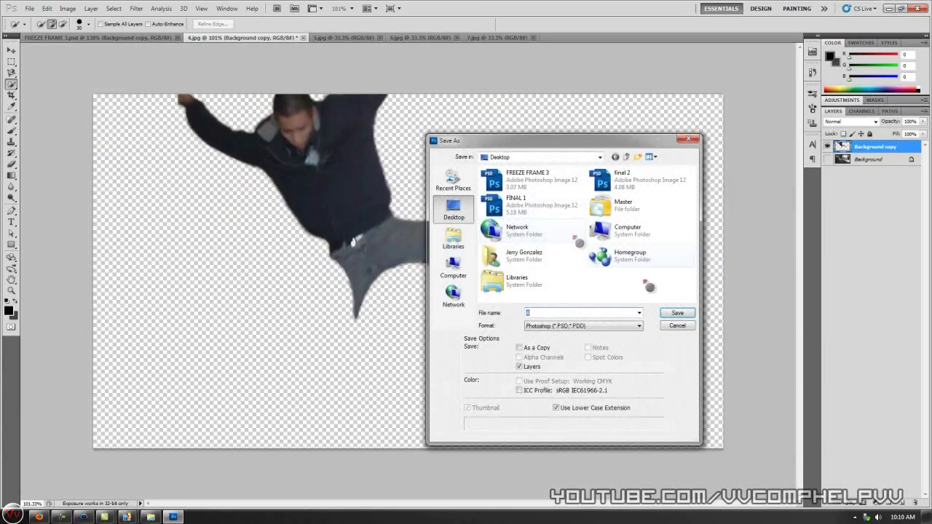
{"action": "left_click", "coordinate": [677, 313]}
{"action": "left_click", "coordinate": [516, 160]}
Step: Select the person with both outstretched arms in 5.jpg using the Quick Selection tool
{"action": "left_click", "coordinate": [340, 38]}
{"action": "scroll", "coordinate": [446, 253], "scroll_direction": "up", "scroll_amount": 5}
{"action": "left_click_drag", "start_coordinate": [169, 134], "coordinate": [202, 164]}
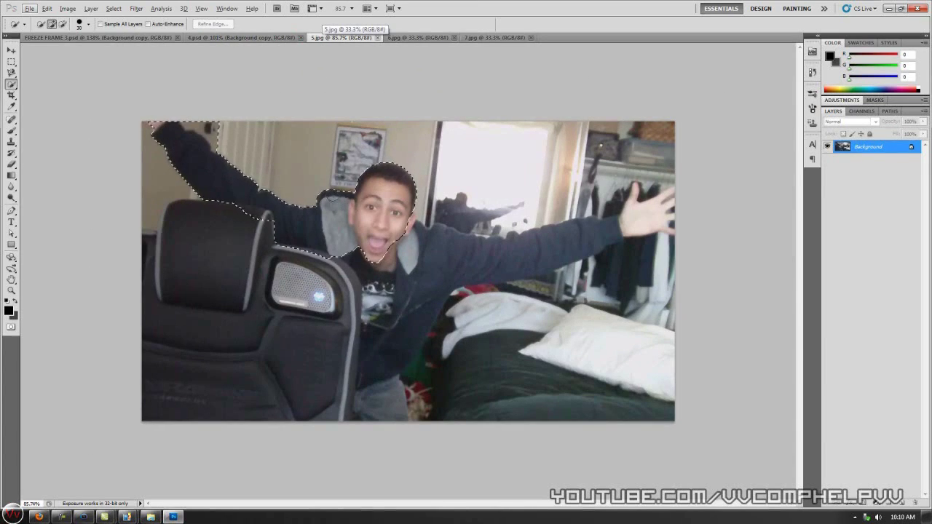
{"action": "left_click_drag", "start_coordinate": [492, 254], "coordinate": [641, 218]}
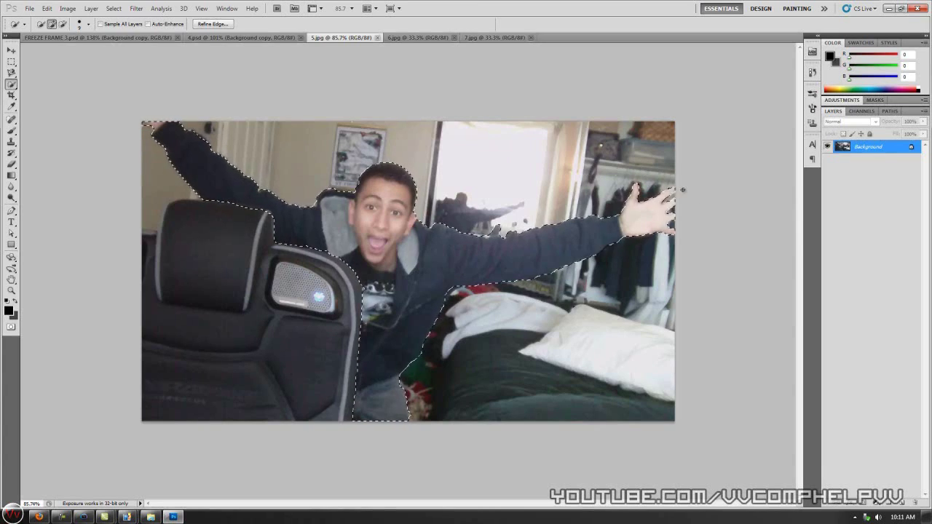
Step: Clean up the selection above the outstretched arm in 5.jpg, refine its edge, and output the cutout to a new layer
{"action": "left_click", "coordinate": [213, 23]}
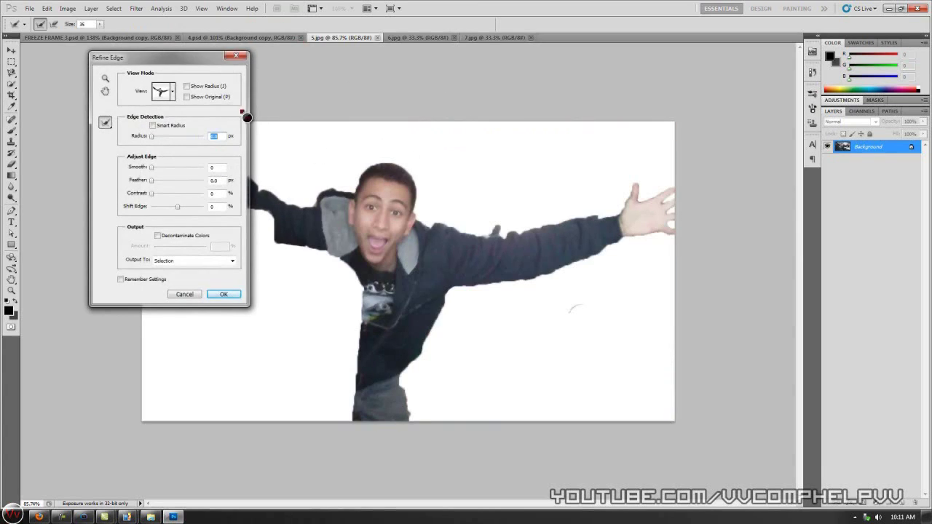
{"action": "left_click", "coordinate": [186, 296]}
{"action": "left_click", "coordinate": [213, 23]}
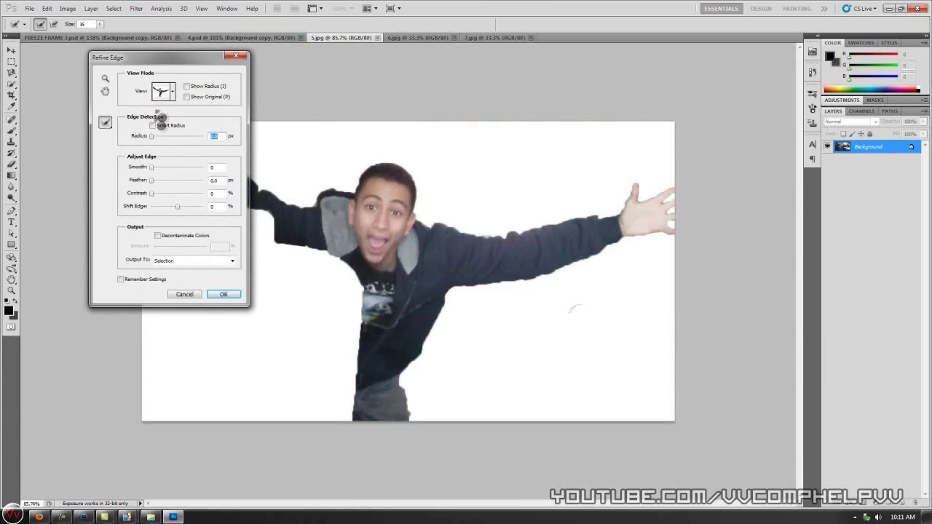
{"action": "left_click", "coordinate": [222, 261]}
{"action": "left_click", "coordinate": [197, 287]}
{"action": "left_click", "coordinate": [223, 294]}
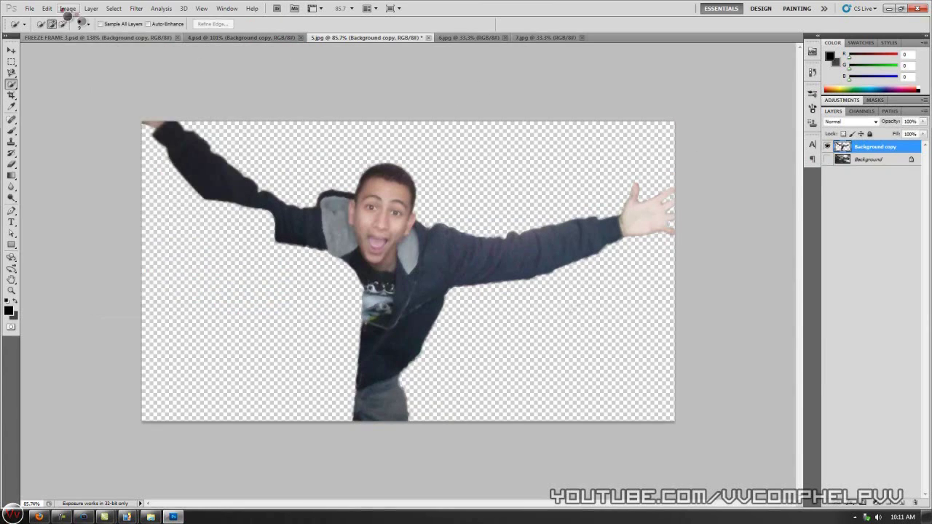
Step: Save the outstretched-arms cutout as the Photoshop file 5.psd on the Desktop
{"action": "left_click", "coordinate": [30, 8]}
{"action": "left_click", "coordinate": [45, 159]}
{"action": "left_click", "coordinate": [456, 203]}
{"action": "left_click", "coordinate": [677, 312]}
{"action": "left_click", "coordinate": [505, 160]}
Step: Select the standing person in 6.jpg, refine the selection's edge, and output the cutout to a new layer
{"action": "left_click", "coordinate": [464, 37]}
{"action": "key", "text": "ctrl+0"}
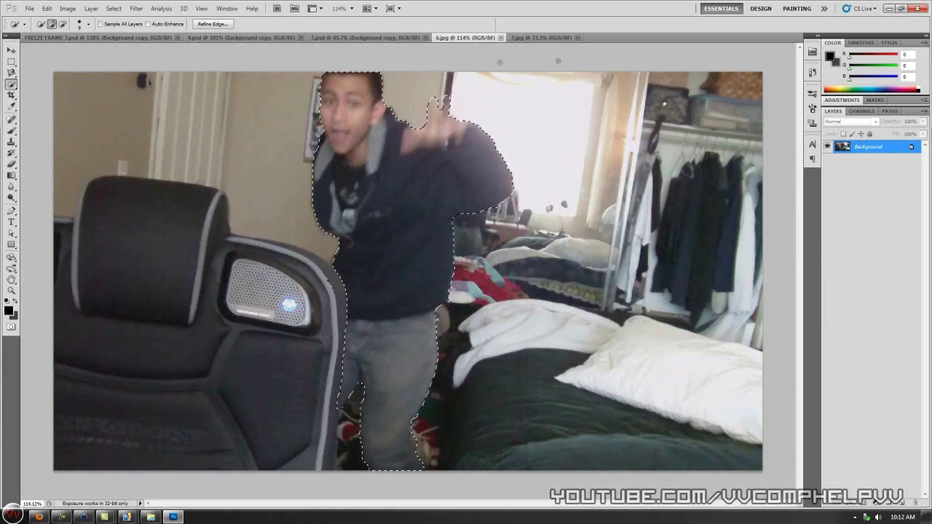
{"action": "key", "text": "ctrl+alt+r"}
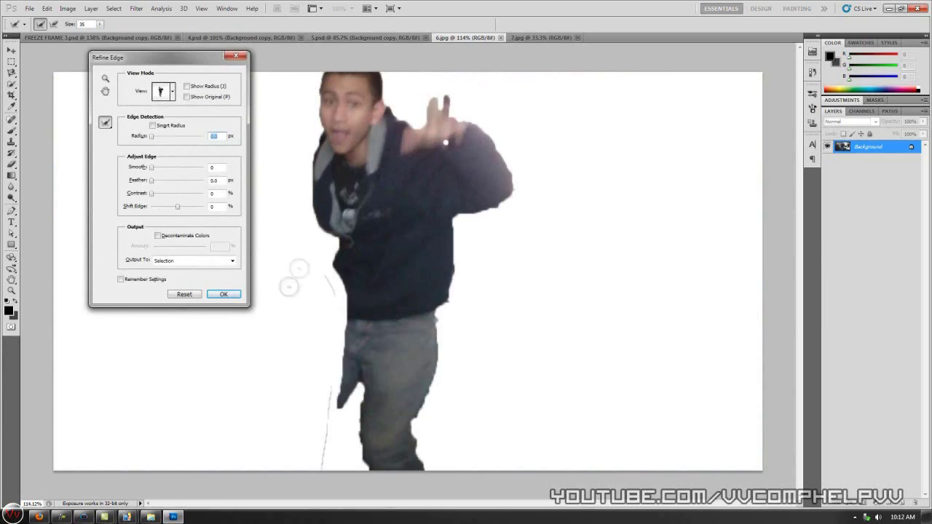
{"action": "left_click_drag", "start_coordinate": [160, 167], "coordinate": [157, 169]}
{"action": "mouse_move", "coordinate": [152, 181]}
{"action": "left_mouse_down"}
{"action": "mouse_move", "coordinate": [162, 186]}
{"action": "mouse_move", "coordinate": [155, 182]}
{"action": "left_mouse_up"}
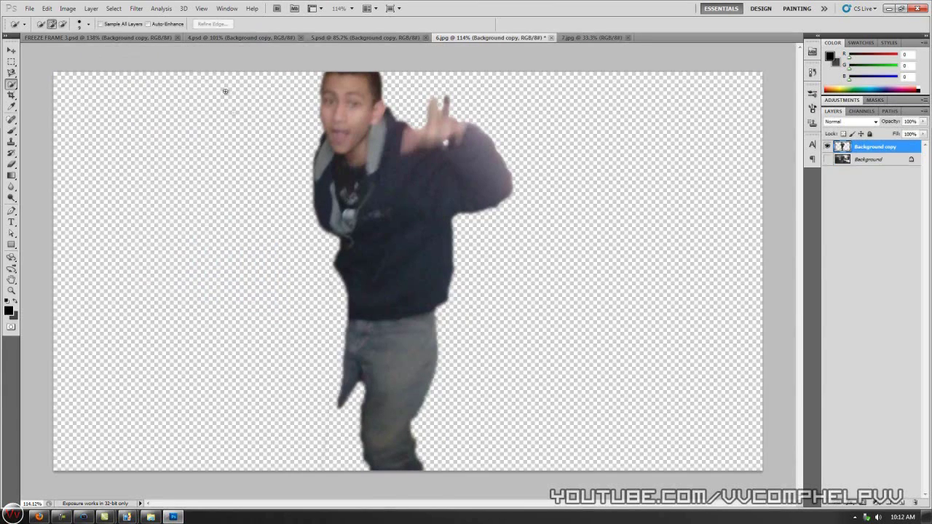
Step: Save the standing cutout as the Photoshop file 6.psd
{"action": "left_click", "coordinate": [29, 8]}
{"action": "left_click", "coordinate": [59, 158]}
{"action": "left_click", "coordinate": [676, 308]}
Step: Select the face and shoulder in 7.jpg, removing the dark background beside the face from the selection
{"action": "left_click", "coordinate": [586, 37]}
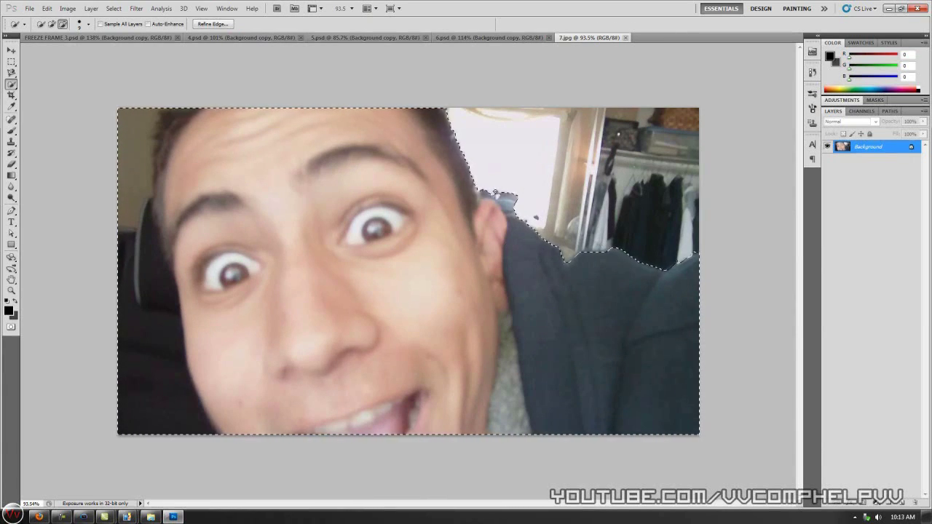
{"action": "left_click_drag", "start_coordinate": [137, 117], "coordinate": [151, 291]}
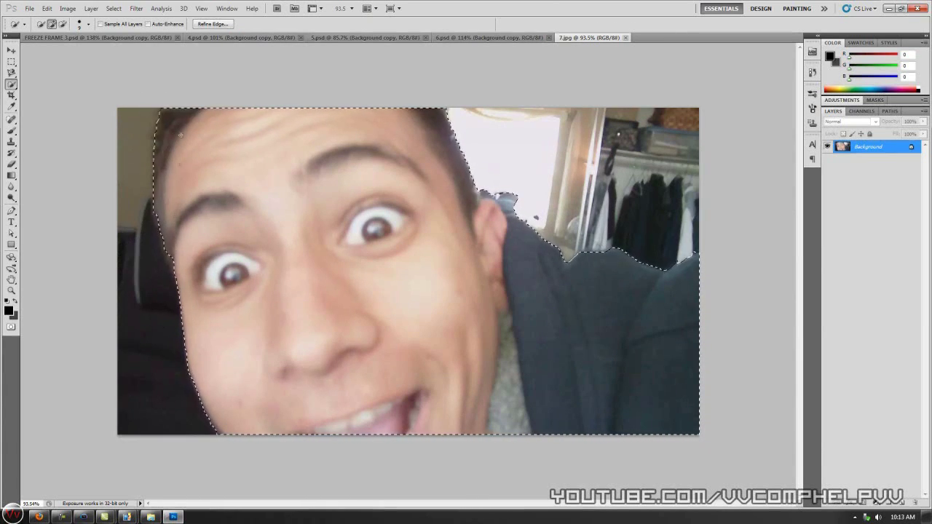
{"action": "left_click_drag", "start_coordinate": [172, 224], "coordinate": [169, 139]}
{"action": "left_click", "coordinate": [212, 24]}
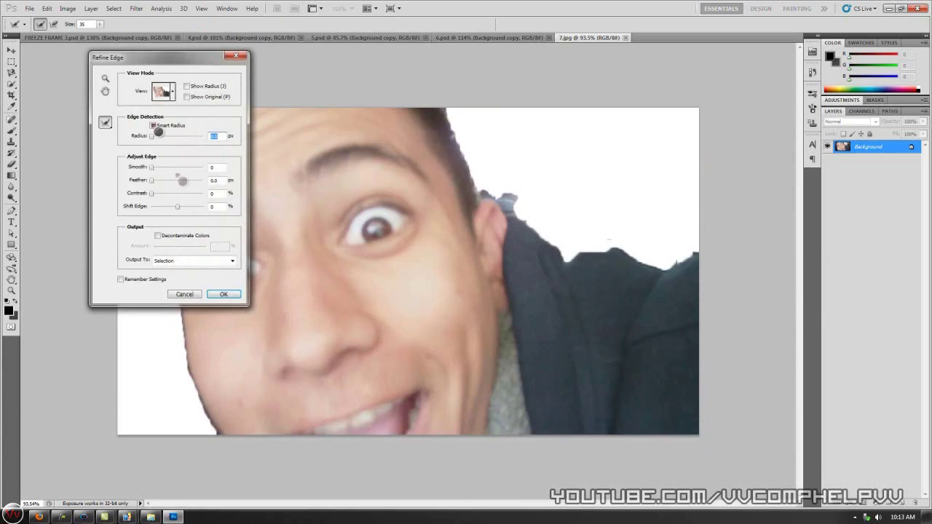
{"action": "left_click", "coordinate": [152, 126]}
{"action": "left_click_drag", "start_coordinate": [167, 57], "coordinate": [522, 76]}
{"action": "left_click_drag", "start_coordinate": [158, 115], "coordinate": [166, 247]}
{"action": "key", "text": "z"}
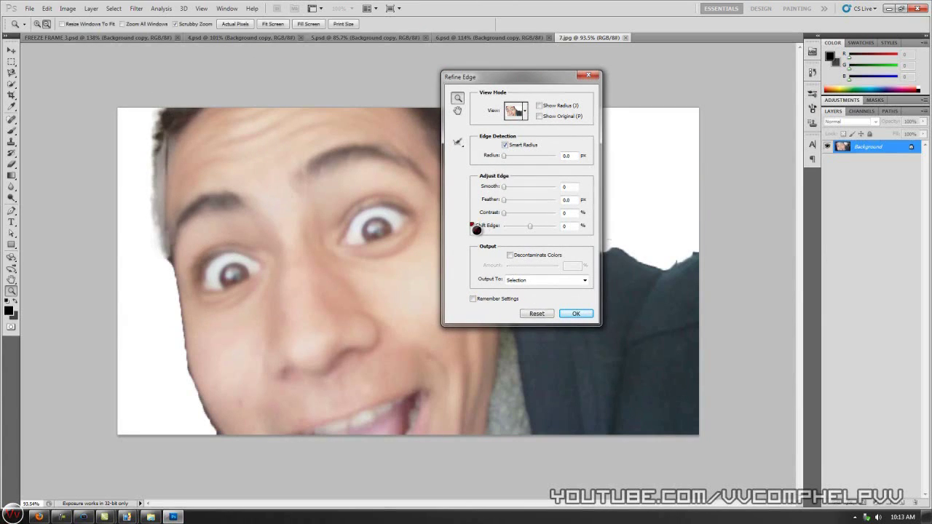
{"action": "left_click", "coordinate": [537, 313]}
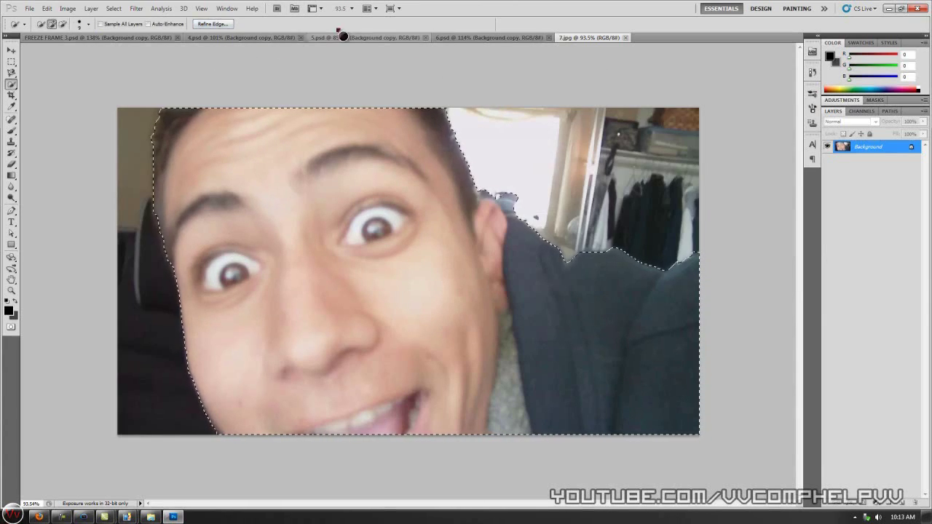
Step: Refine the edge of the face selection in 7.jpg with Smart Radius on and an increased radius
{"action": "key", "text": "ctrl+alt+r"}
{"action": "left_click_drag", "start_coordinate": [514, 162], "coordinate": [539, 163]}
{"action": "left_click_drag", "start_coordinate": [509, 76], "coordinate": [742, 81]}
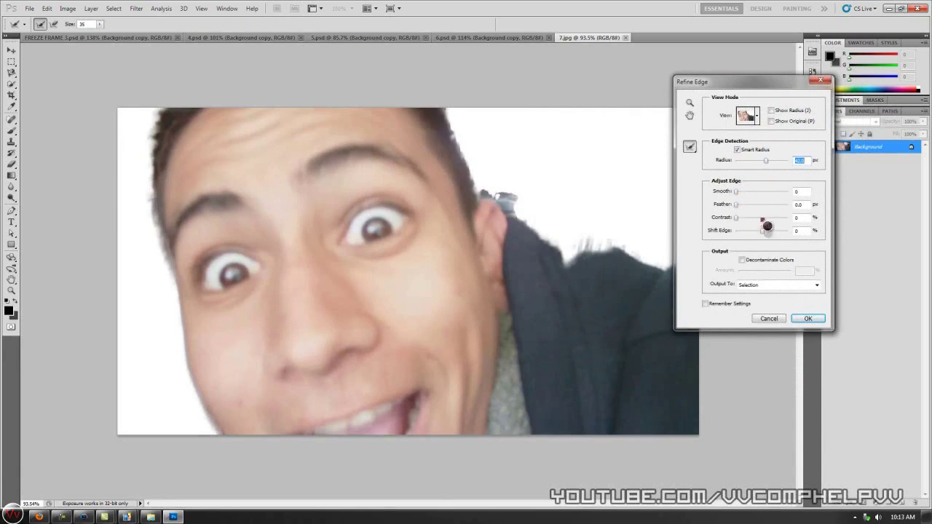
{"action": "left_click", "coordinate": [808, 318]}
Step: Save the close-up face cutout as the Photoshop file 7.psd on the Desktop
{"action": "left_click", "coordinate": [29, 8]}
{"action": "left_click", "coordinate": [67, 158]}
{"action": "left_click", "coordinate": [518, 159]}
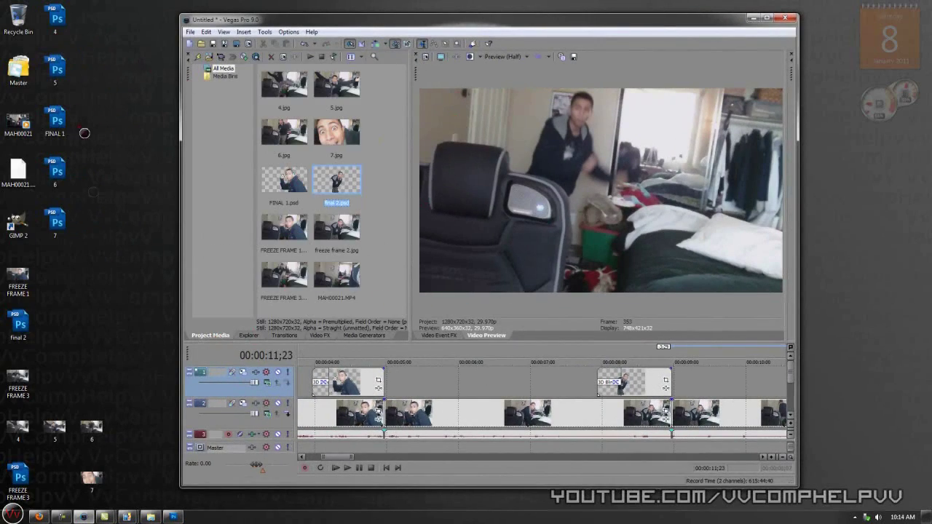
Step: Import the new Photoshop cutouts 4, 5, 6, 7 and FREEZE FRAME 3 from the Desktop into the Vegas Pro project media
{"action": "left_click_drag", "start_coordinate": [81, 8], "coordinate": [45, 231]}
{"action": "left_click_drag", "start_coordinate": [55, 220], "coordinate": [389, 131]}
{"action": "left_click", "coordinate": [766, 18]}
Step: Place FREEZE FRAME 3.psd on the overlay track, ending at the third cut, and start it with the 3D Blinds Slot Machine transition
{"action": "left_click", "coordinate": [716, 373]}
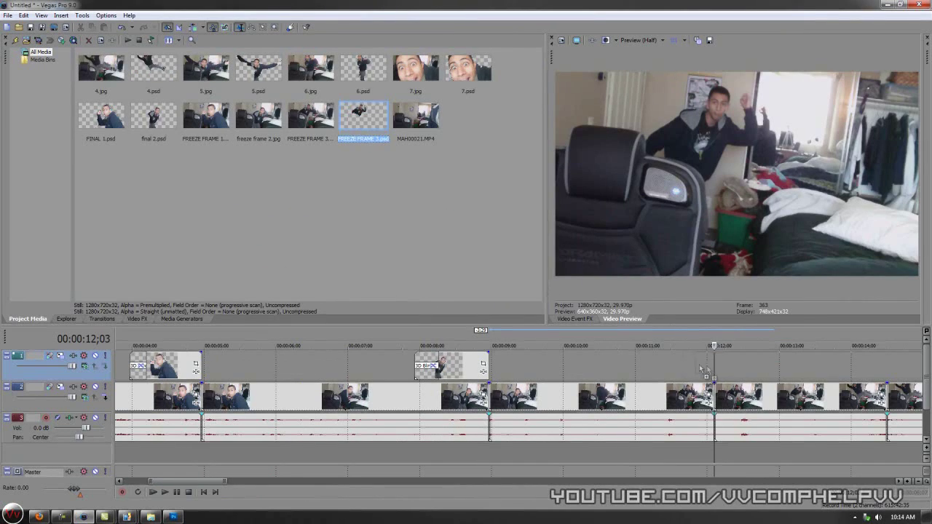
{"action": "left_click_drag", "start_coordinate": [699, 369], "coordinate": [557, 368]}
{"action": "scroll", "coordinate": [582, 380], "scroll_direction": "right", "scroll_amount": 4}
{"action": "left_click_drag", "start_coordinate": [618, 365], "coordinate": [417, 364]}
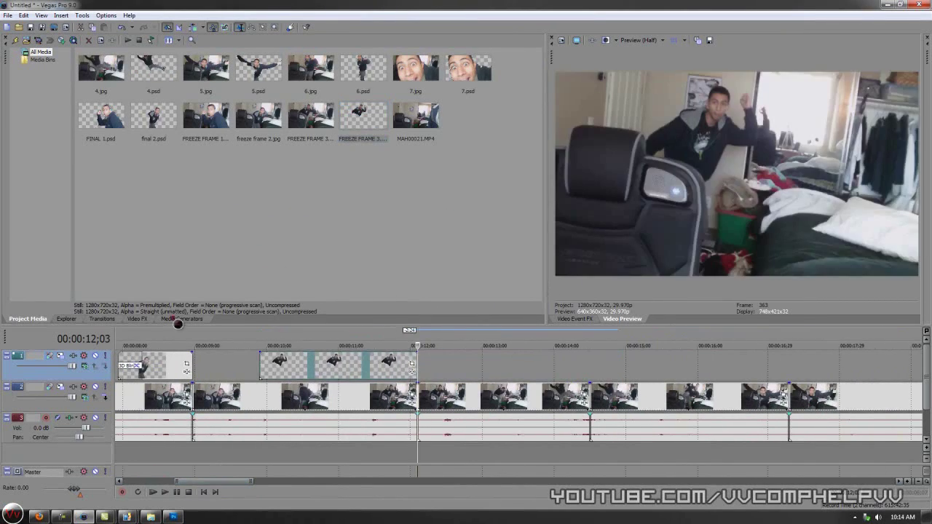
{"action": "left_click", "coordinate": [102, 319]}
{"action": "left_click_drag", "start_coordinate": [217, 64], "coordinate": [424, 367]}
{"action": "left_click_drag", "start_coordinate": [495, 364], "coordinate": [449, 364]}
Step: Play the timeline from before the FREEZE FRAME 3 image to review its transition and cutout
{"action": "left_click", "coordinate": [383, 368]}
{"action": "left_click", "coordinate": [621, 319]}
{"action": "key", "text": "space"}
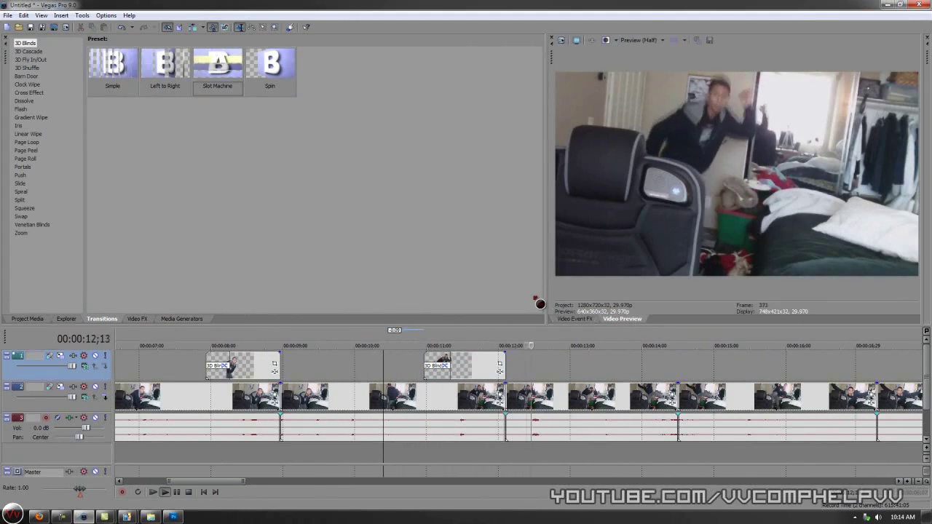
{"action": "key", "text": "space"}
Step: Rearrange the docked windows so the project media and the transition presets are shown side by side, with the media area widened
{"action": "left_click", "coordinate": [662, 362]}
{"action": "left_click", "coordinate": [34, 320]}
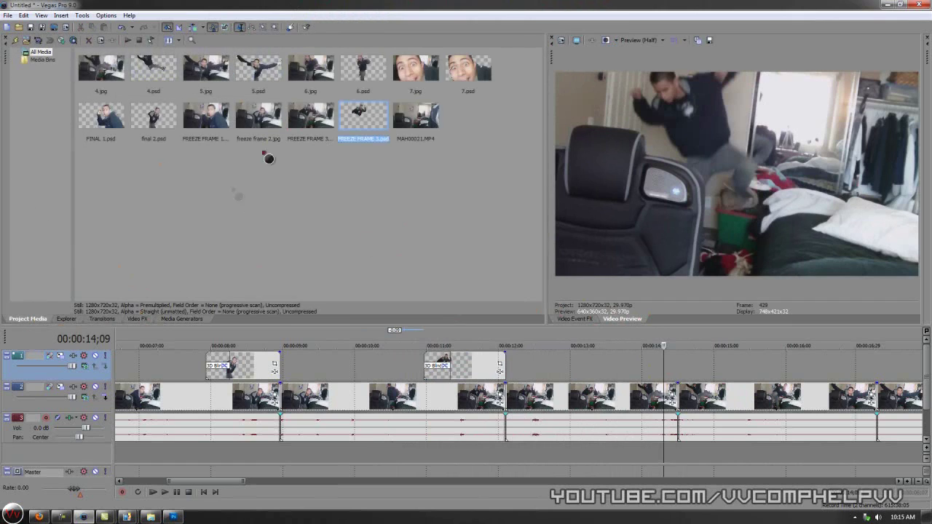
{"action": "left_click_drag", "start_coordinate": [7, 58], "coordinate": [351, 73]}
{"action": "left_click", "coordinate": [61, 319]}
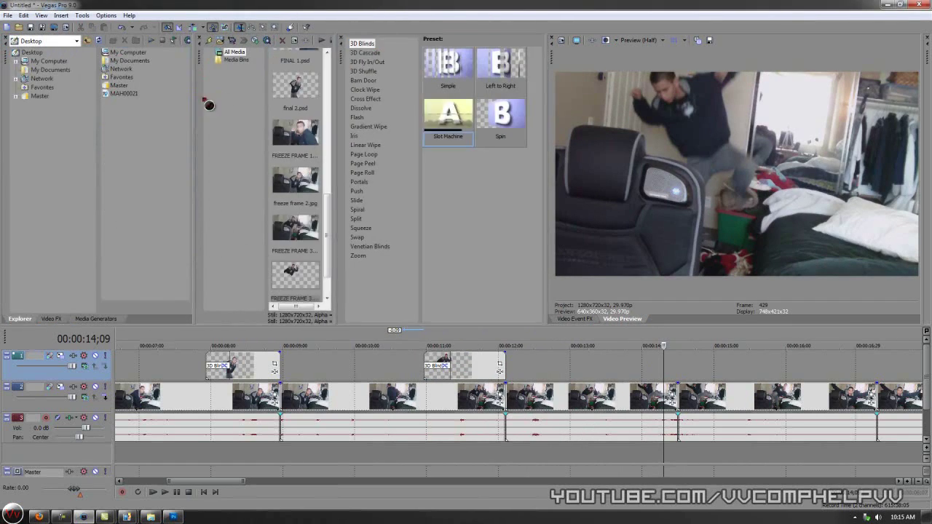
{"action": "left_click_drag", "start_coordinate": [203, 91], "coordinate": [16, 84]}
Step: Place 4.psd on the overlay track, ending at the fourth cut, and start it with the 3D Blinds Slot Machine transition
{"action": "left_click", "coordinate": [188, 75]}
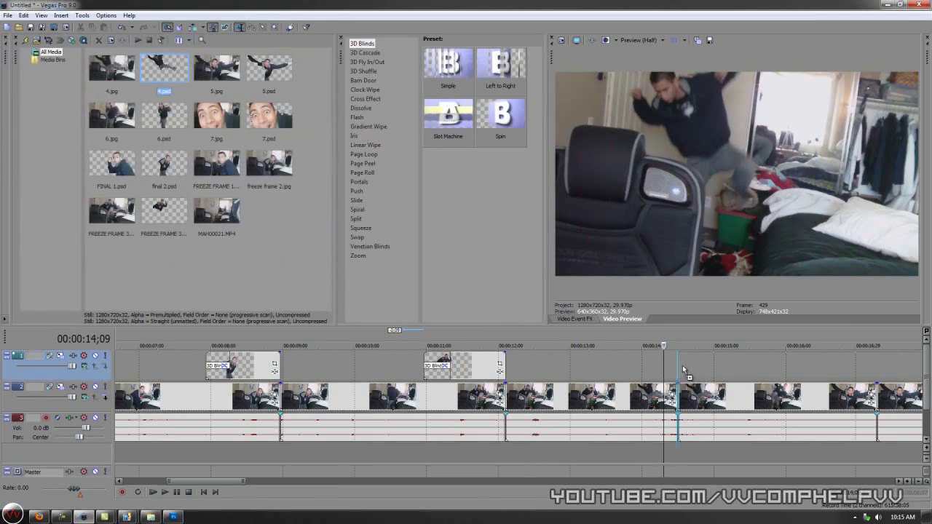
{"action": "left_click_drag", "start_coordinate": [684, 370], "coordinate": [681, 370]}
{"action": "left_click_drag", "start_coordinate": [219, 481], "coordinate": [248, 481]}
{"action": "left_click_drag", "start_coordinate": [618, 375], "coordinate": [519, 376]}
{"action": "left_click_drag", "start_coordinate": [602, 365], "coordinate": [342, 363]}
{"action": "left_click_drag", "start_coordinate": [448, 117], "coordinate": [252, 370]}
{"action": "left_click_drag", "start_coordinate": [317, 358], "coordinate": [240, 362]}
Step: Play the timeline from before the 4.psd image to review its transition and cutout
{"action": "left_click", "coordinate": [624, 320]}
{"action": "key", "text": "space"}
{"action": "key", "text": "space"}
{"action": "left_click", "coordinate": [210, 361]}
{"action": "key", "text": "space"}
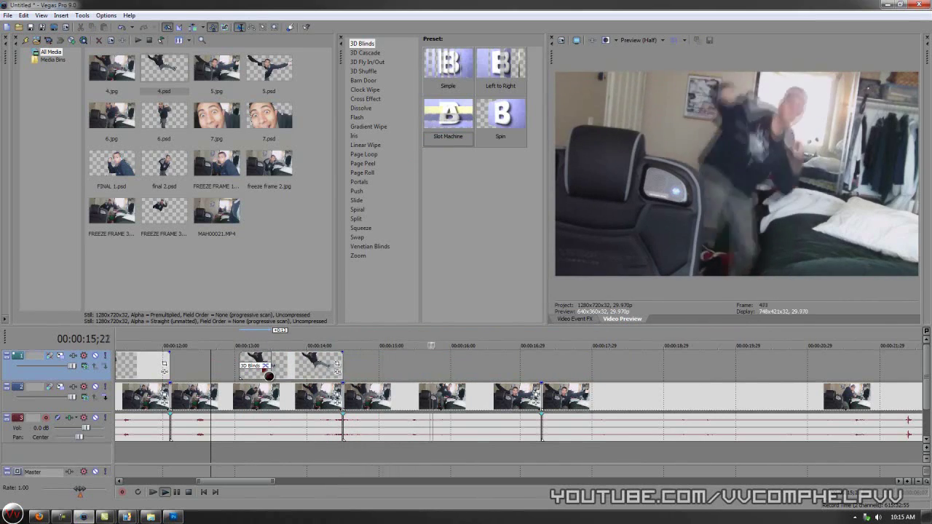
{"action": "key", "text": "space"}
Step: Place 5.psd on the overlay track and trim it to end at the fifth cut, shortening its start slightly
{"action": "left_click_drag", "start_coordinate": [250, 481], "coordinate": [255, 483]}
{"action": "left_click_drag", "start_coordinate": [269, 70], "coordinate": [373, 366]}
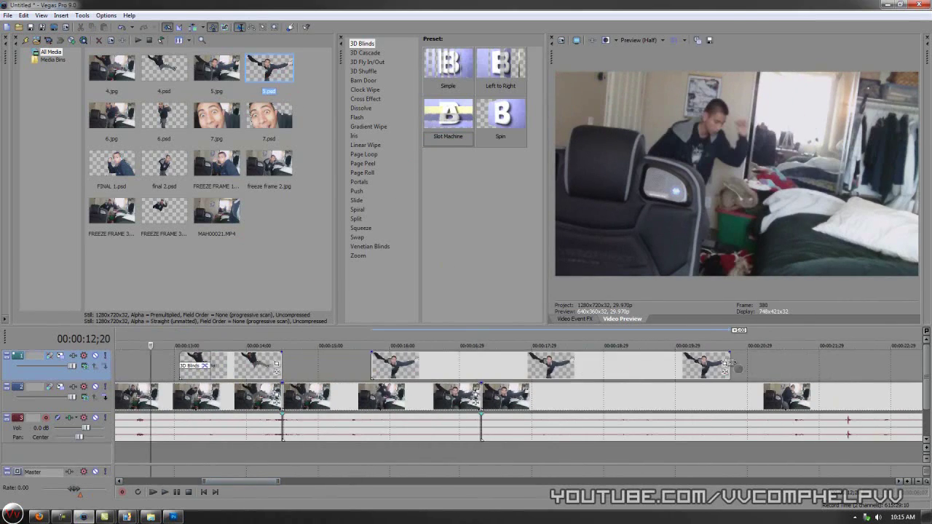
{"action": "left_click_drag", "start_coordinate": [732, 363], "coordinate": [481, 364]}
{"action": "left_click_drag", "start_coordinate": [372, 364], "coordinate": [383, 364]}
{"action": "left_click_drag", "start_coordinate": [448, 120], "coordinate": [389, 366]}
{"action": "left_click", "coordinate": [457, 377]}
{"action": "left_click", "coordinate": [480, 372]}
{"action": "left_click", "coordinate": [24, 15]}
{"action": "left_click", "coordinate": [63, 29]}
Step: Start the 5.psd event with the 3D Blinds Slot Machine transition and play the timeline from before it
{"action": "left_click_drag", "start_coordinate": [448, 118], "coordinate": [387, 366]}
{"action": "left_click", "coordinate": [364, 368]}
{"action": "left_click", "coordinate": [622, 320]}
{"action": "key", "text": "space"}
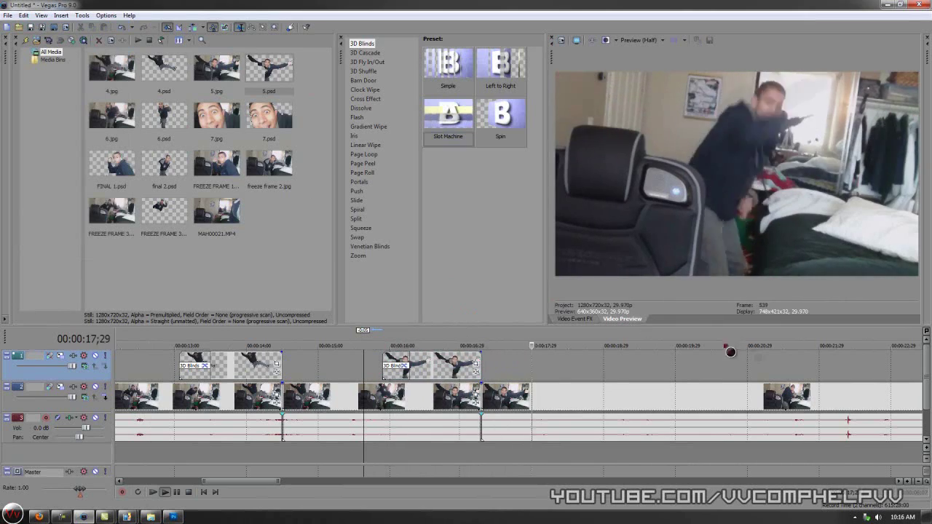
Step: Place 6.psd on the overlay track, ending at the sixth cut, and start it with the 3D Blinds Slot Machine transition
{"action": "key", "text": "space"}
{"action": "left_click_drag", "start_coordinate": [250, 481], "coordinate": [314, 491]}
{"action": "left_click_drag", "start_coordinate": [171, 118], "coordinate": [322, 369]}
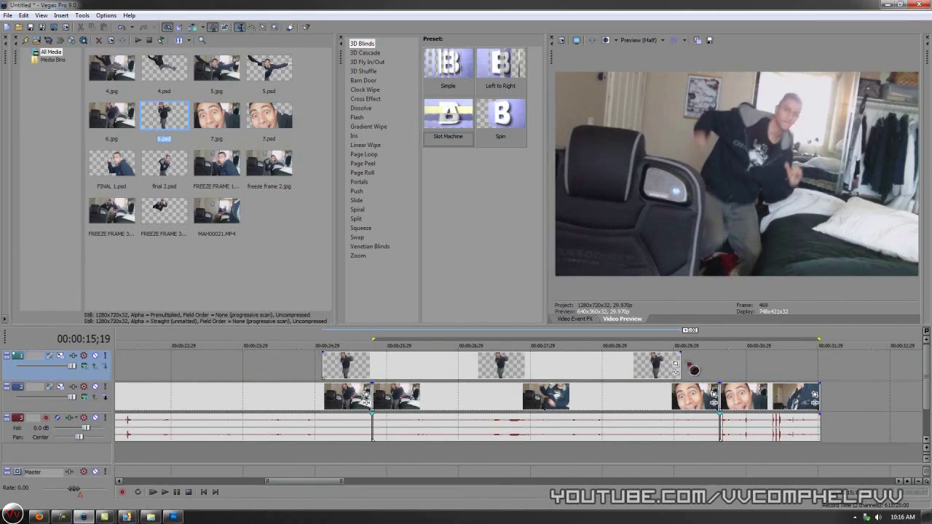
{"action": "left_click_drag", "start_coordinate": [680, 367], "coordinate": [268, 367]}
{"action": "left_click_drag", "start_coordinate": [444, 131], "coordinate": [273, 366]}
Step: Play the timeline from just before the 6.psd event to review its transition and cutout
{"action": "left_click", "coordinate": [212, 366]}
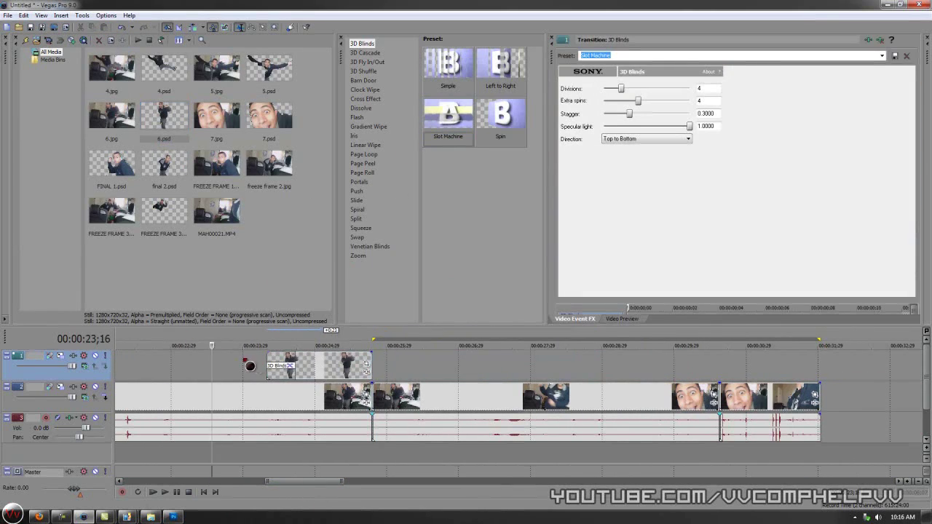
{"action": "left_click", "coordinate": [250, 366]}
{"action": "key", "text": "space"}
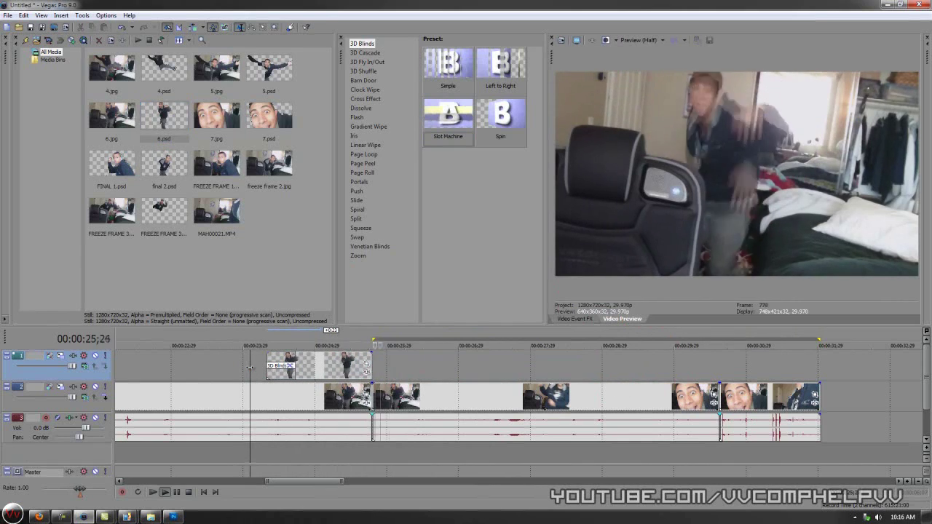
{"action": "key", "text": "space"}
Step: Place 7.psd on the overlay track and trim it to end at the last cut, shortening its start slightly
{"action": "left_click", "coordinate": [698, 370]}
{"action": "left_click_drag", "start_coordinate": [269, 120], "coordinate": [707, 366]}
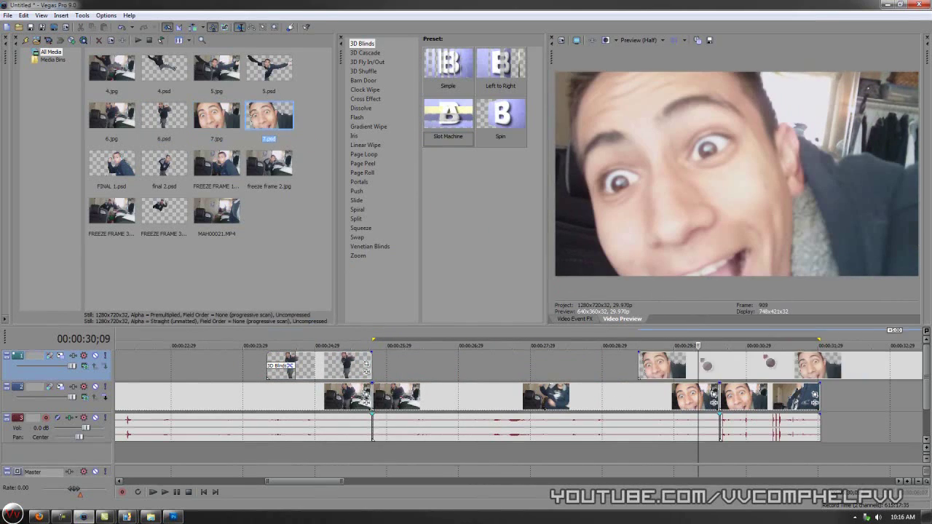
{"action": "scroll", "coordinate": [815, 364], "scroll_direction": "right", "scroll_amount": 2}
{"action": "left_click_drag", "start_coordinate": [815, 366], "coordinate": [538, 367]}
{"action": "mouse_move", "coordinate": [457, 367]}
{"action": "left_mouse_down"}
{"action": "mouse_move", "coordinate": [502, 367]}
{"action": "mouse_move", "coordinate": [463, 367]}
{"action": "left_mouse_up"}
Step: Start the 7.psd event with the 3D Blinds Slot Machine transition and play the timeline from before it
{"action": "left_click", "coordinate": [478, 367]}
{"action": "key", "text": "space"}
{"action": "left_click_drag", "start_coordinate": [529, 367], "coordinate": [482, 368]}
{"action": "left_click", "coordinate": [412, 369]}
{"action": "left_click", "coordinate": [616, 319]}
{"action": "key", "text": "space"}
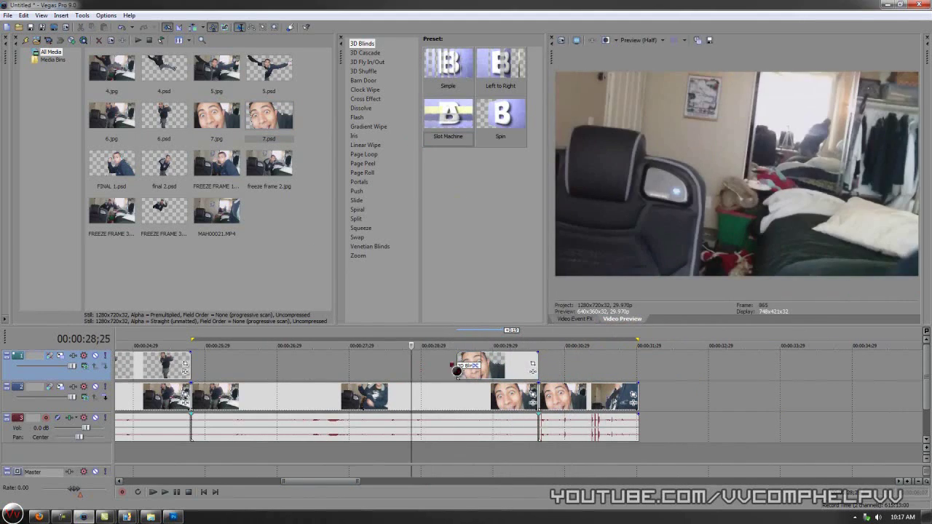
Step: Extend the start of the 7.psd event back to 00:00:28;25 and play the timeline from before it
{"action": "left_click_drag", "start_coordinate": [457, 371], "coordinate": [411, 371]}
{"action": "left_click", "coordinate": [383, 369]}
{"action": "key", "text": "space"}
{"action": "key", "text": "space"}
Step: Play the timeline from the beginning to review the first freeze-frame cutout's timing
{"action": "left_click_drag", "start_coordinate": [313, 482], "coordinate": [118, 484]}
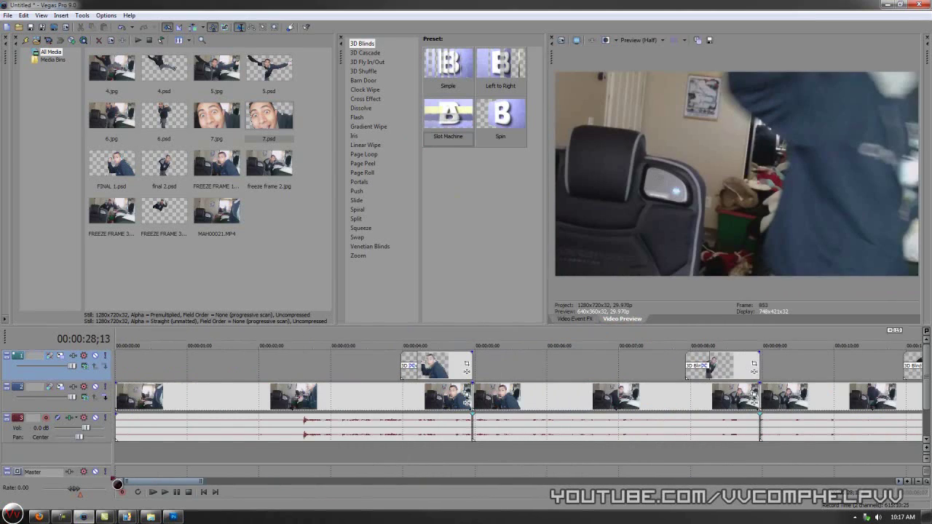
{"action": "left_click", "coordinate": [163, 492]}
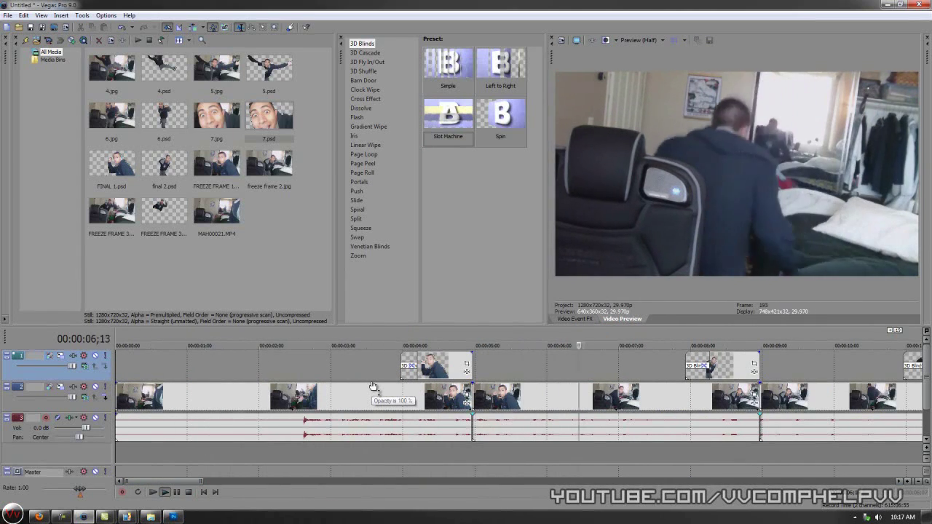
{"action": "key", "text": "space"}
Step: Extend the starts of the first four overlay cutout events slightly earlier, keeping their ends at the cuts
{"action": "scroll", "coordinate": [370, 387], "scroll_direction": "right", "scroll_amount": 5}
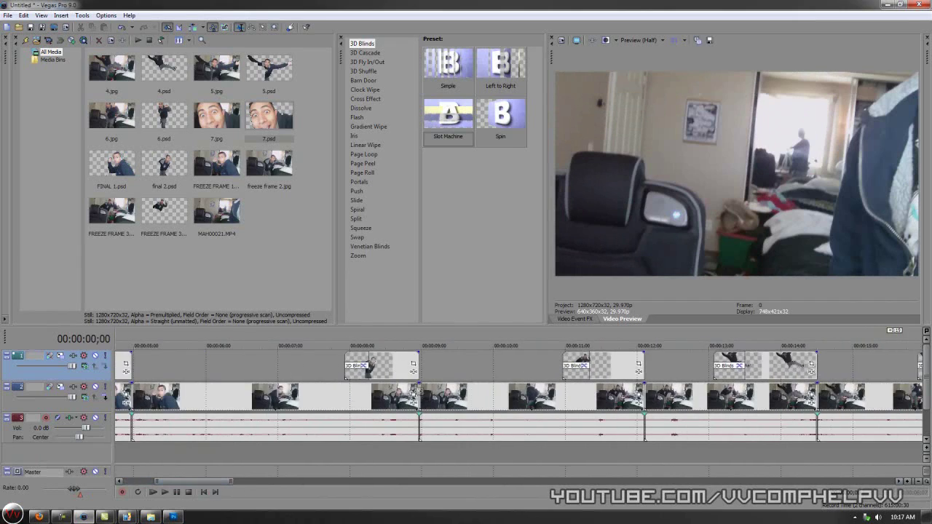
{"action": "left_click_drag", "start_coordinate": [346, 364], "coordinate": [328, 365]}
{"action": "left_click_drag", "start_coordinate": [564, 366], "coordinate": [522, 365]}
{"action": "left_click_drag", "start_coordinate": [713, 365], "coordinate": [692, 365]}
{"action": "left_click_drag", "start_coordinate": [202, 481], "coordinate": [168, 482]}
{"action": "left_click_drag", "start_coordinate": [400, 365], "coordinate": [388, 366]}
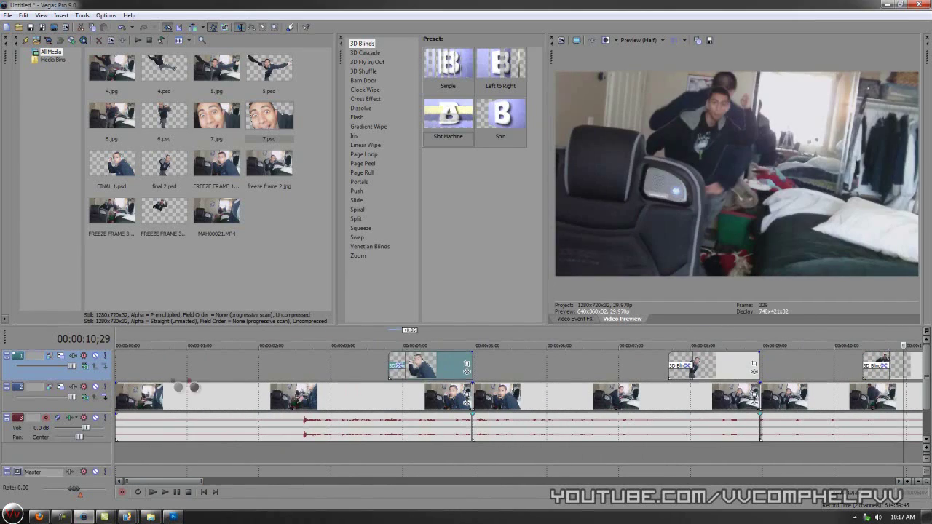
Step: Split the main video near the two-second mark and delete the opening section before the split
{"action": "left_click", "coordinate": [198, 377]}
{"action": "key", "text": "space"}
{"action": "key", "text": "Left"}
{"action": "key", "text": "Left"}
{"action": "key", "text": "Left"}
{"action": "key", "text": "Left"}
{"action": "key", "text": "Left"}
{"action": "key", "text": "Left"}
{"action": "key", "text": "Left"}
{"action": "key", "text": "Left"}
{"action": "key", "text": "Left"}
{"action": "key", "text": "Left"}
{"action": "key", "text": "Left"}
{"action": "key", "text": "Left"}
{"action": "key", "text": "Left"}
{"action": "key", "text": "Left"}
{"action": "key", "text": "Left"}
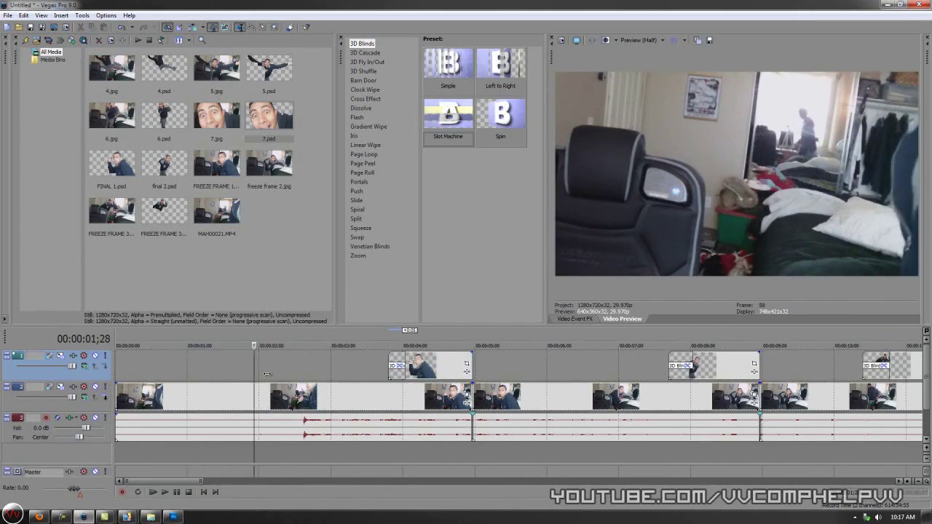
{"action": "key", "text": "Right"}
{"action": "key", "text": "Right"}
{"action": "key", "text": "Right"}
{"action": "key", "text": "Right"}
{"action": "key", "text": "Right"}
{"action": "key", "text": "Right"}
{"action": "key", "text": "Right"}
{"action": "key", "text": "s"}
{"action": "right_click", "coordinate": [206, 397]}
{"action": "left_click", "coordinate": [227, 275]}
Step: Play through the trimmed timeline to review the freeze-frame cutouts up to the last one
{"action": "left_click", "coordinate": [259, 360]}
{"action": "key", "text": "space"}
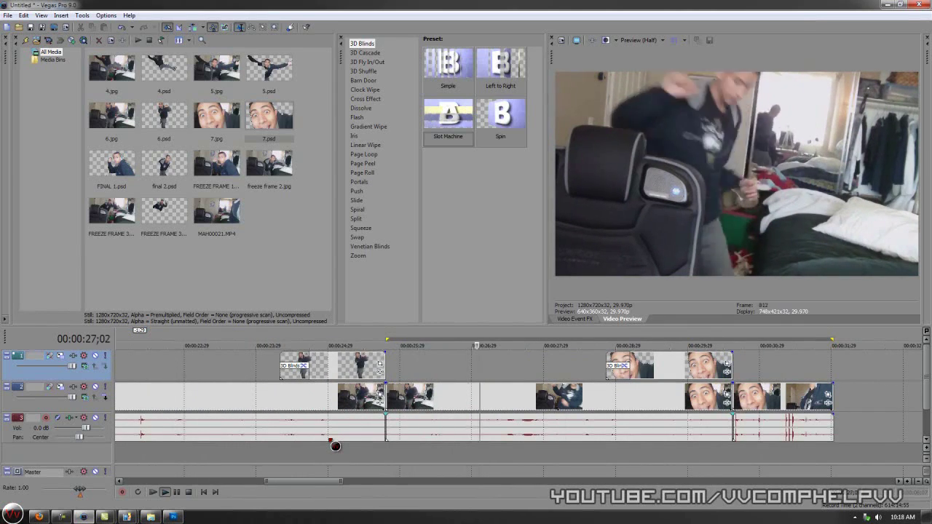
{"action": "left_click", "coordinate": [539, 369]}
{"action": "key", "text": "space"}
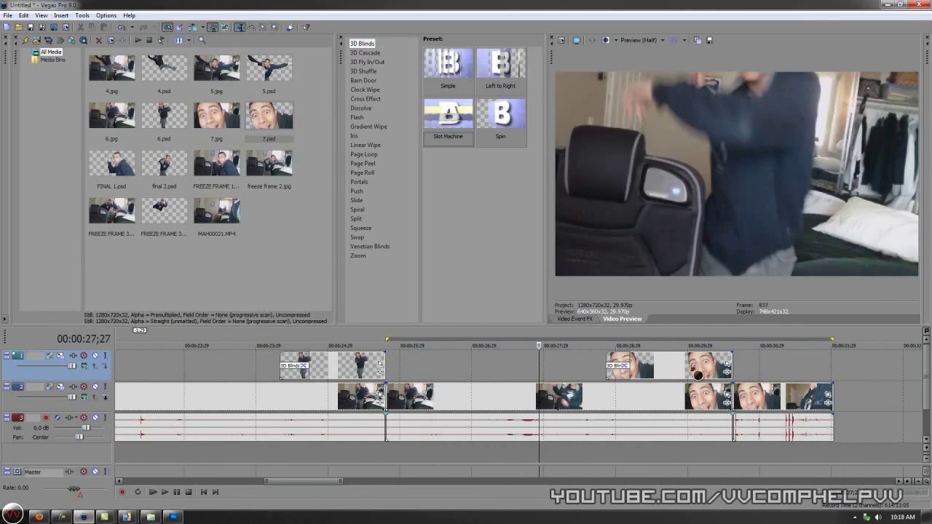
{"action": "left_click", "coordinate": [759, 369]}
{"action": "scroll", "coordinate": [759, 369], "scroll_direction": "down", "scroll_amount": 1}
{"action": "scroll", "coordinate": [331, 341], "scroll_direction": "down", "scroll_amount": 3}
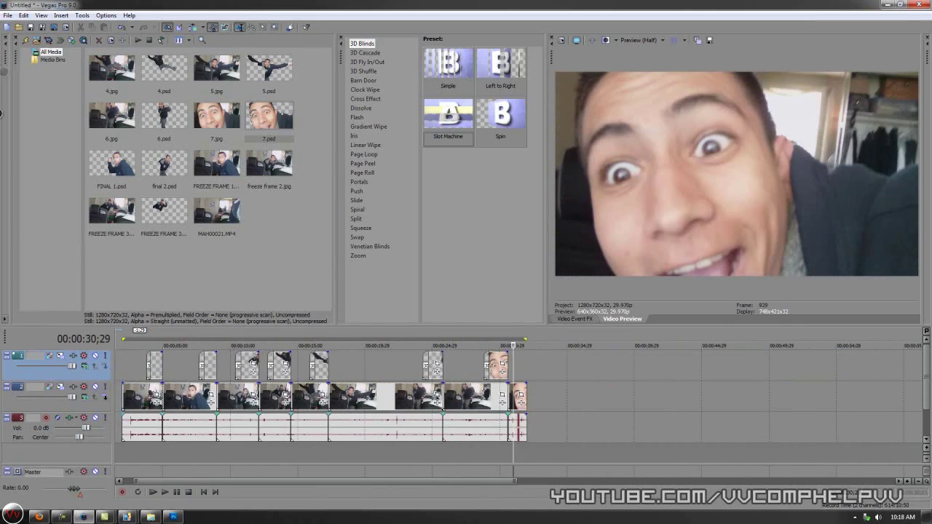
Step: Render the project to the Desktop as "finished edit" in Windows Media Video V11 format with the Default Template
{"action": "left_click", "coordinate": [8, 15]}
{"action": "left_click", "coordinate": [44, 84]}
{"action": "left_click_drag", "start_coordinate": [469, 242], "coordinate": [355, 246]}
{"action": "type", "text": "finished edit"}
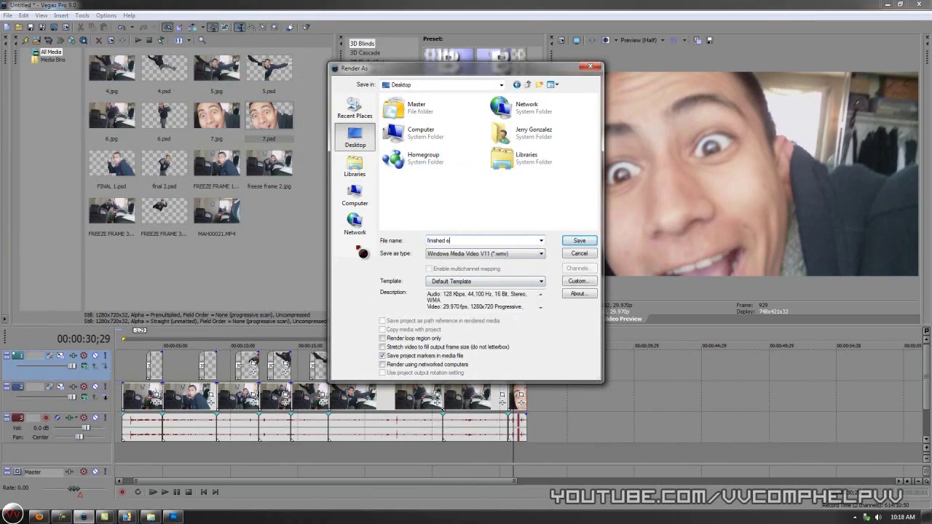
{"action": "key", "text": "Return"}
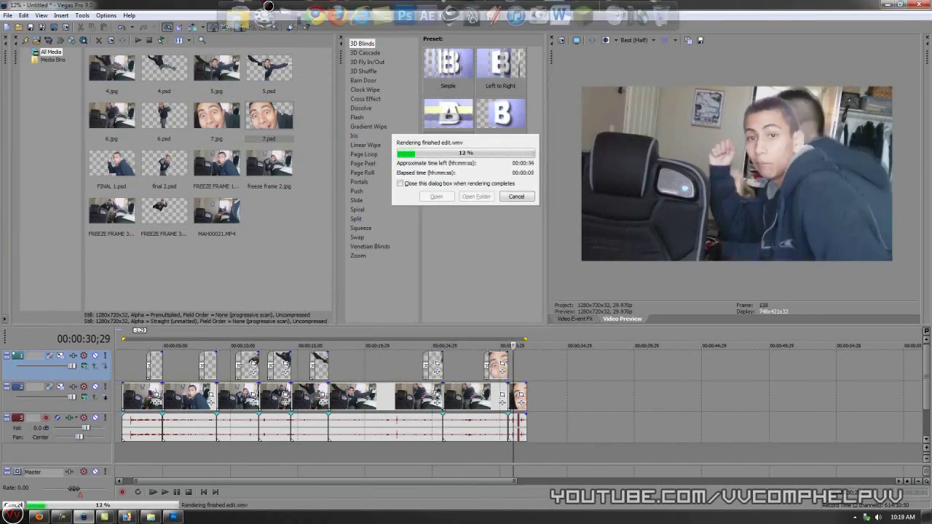